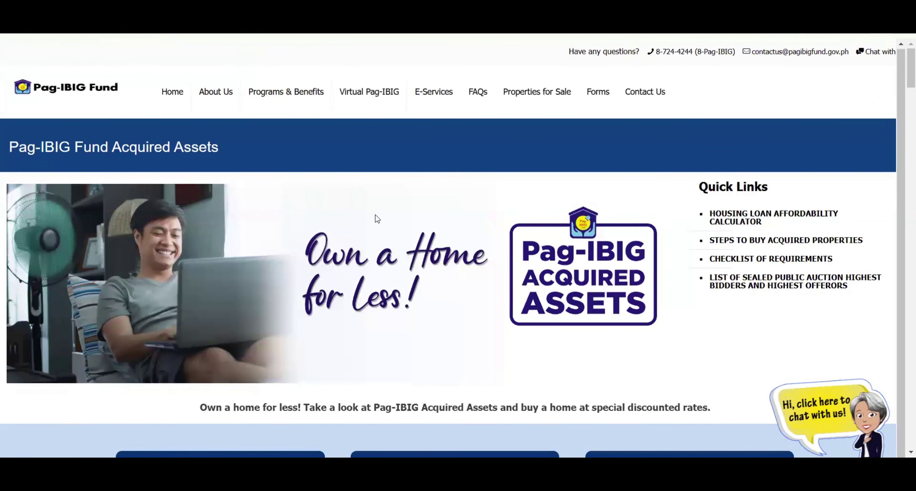
# Open the list of properties for sale and go to the individual sale listings
pyautogui.scroll(-5, 375, 215)
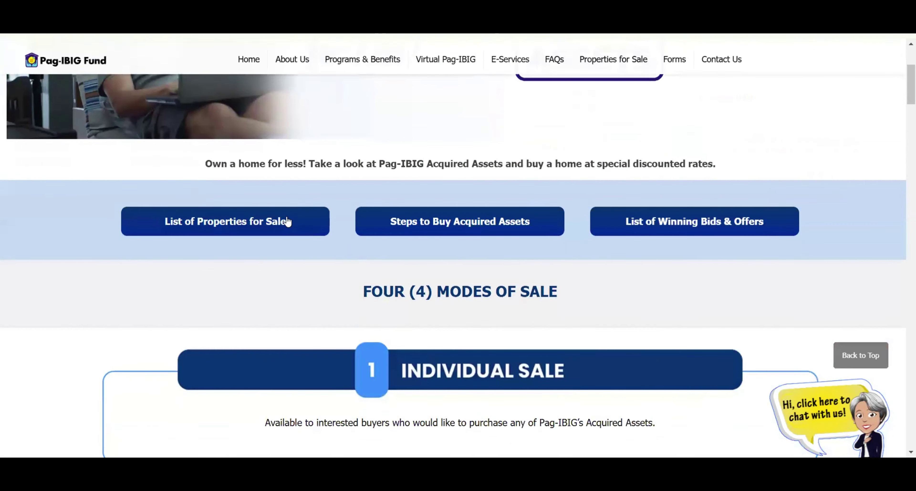
pyautogui.click(286, 216)
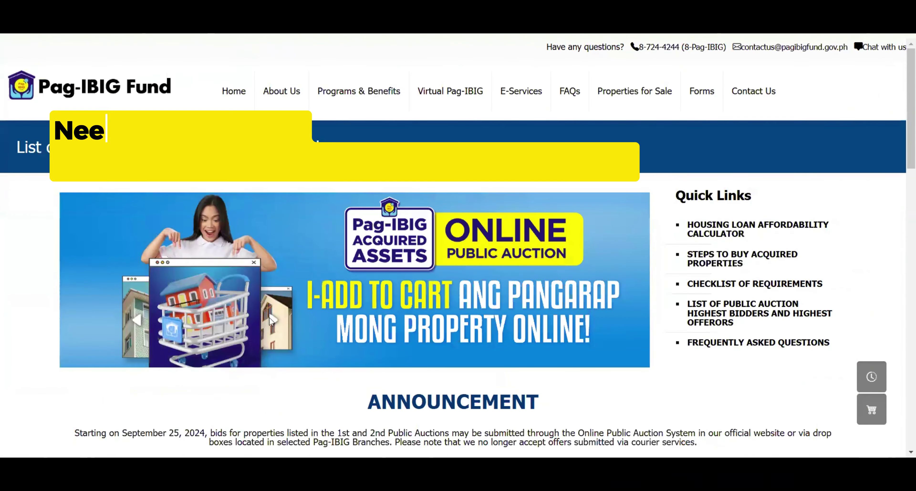
pyautogui.scroll(-4, 317, 355)
pyautogui.scroll(-4, 318, 354)
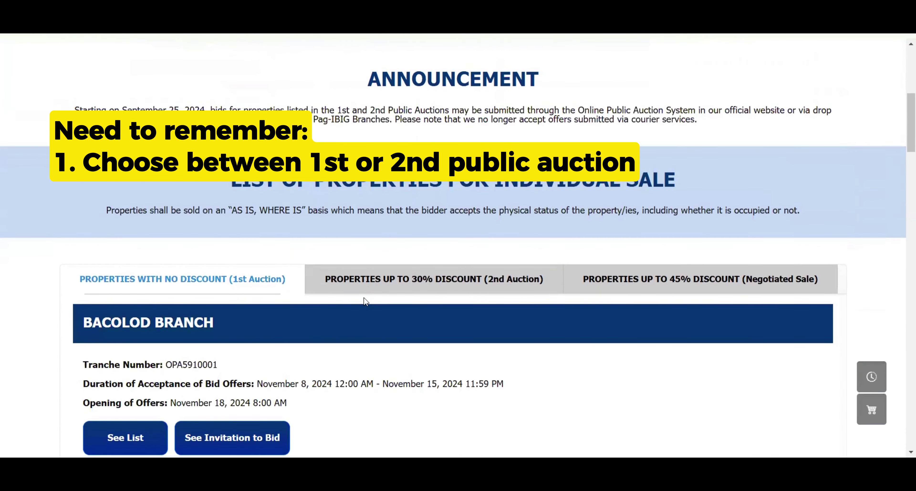
pyautogui.scroll(-3, 365, 301)
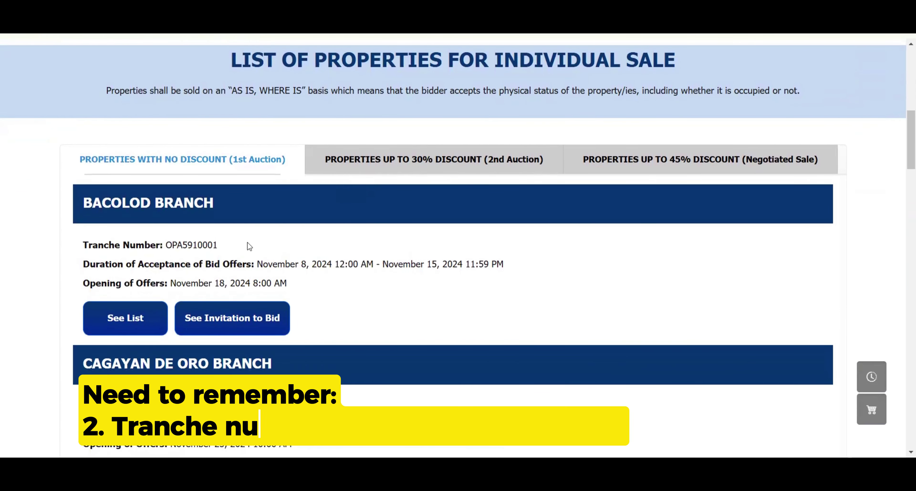
# Compare the Bacolod Branch tranche and batch number formats across the 1st Auction, Negotiated Sale and 2nd Auction listings, returning to the 1st Auction
pyautogui.moveTo(167, 248); pyautogui.dragTo(180, 249)
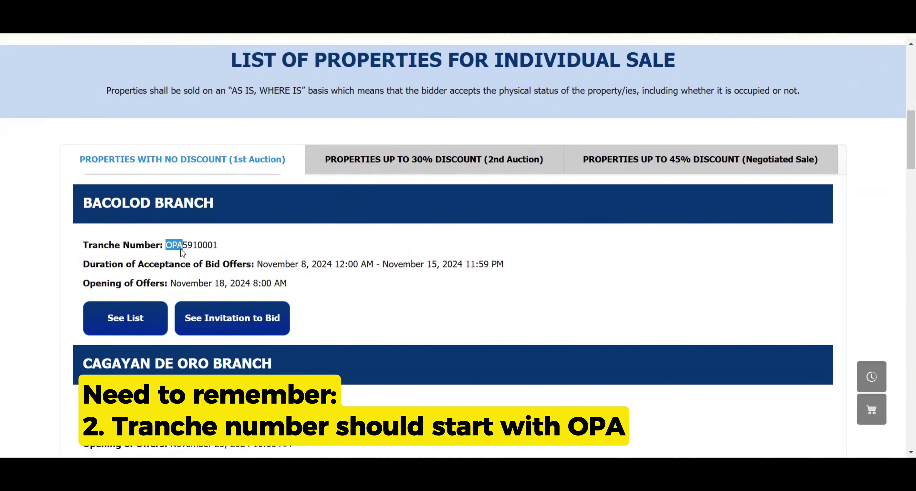
pyautogui.click(683, 157)
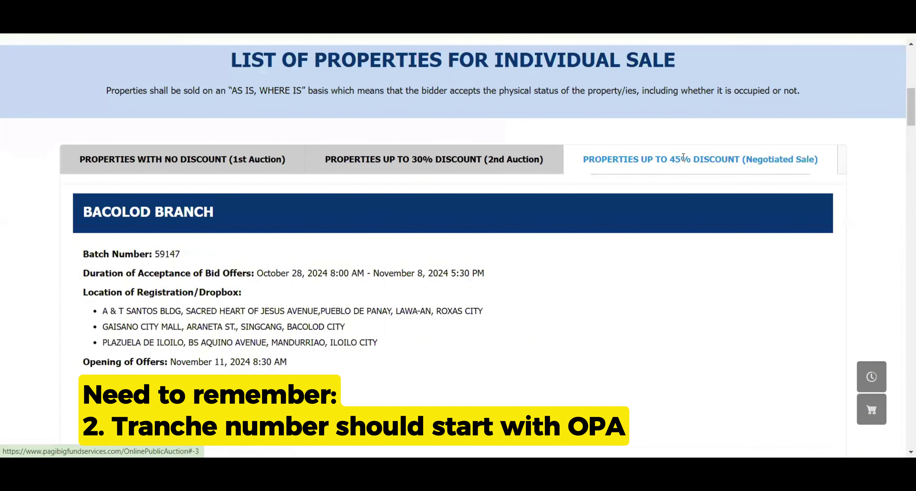
pyautogui.moveTo(155, 257); pyautogui.dragTo(180, 261)
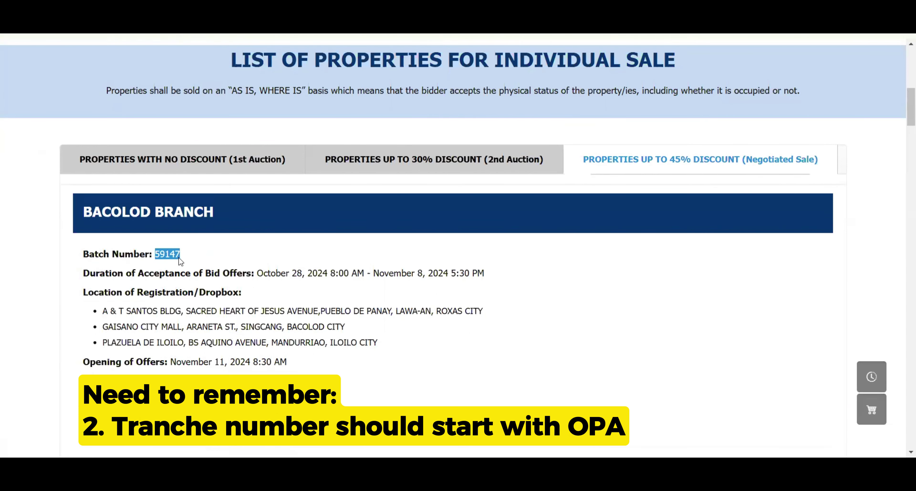
pyautogui.click(417, 164)
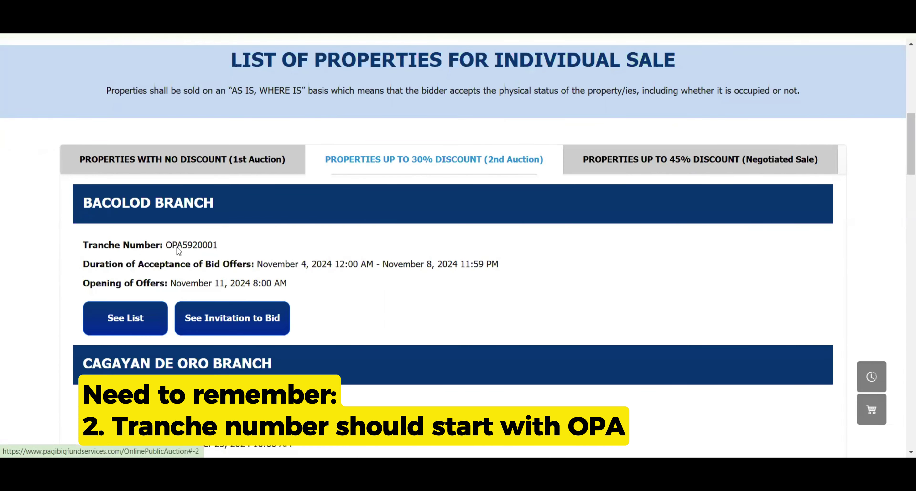
pyautogui.moveTo(183, 247); pyautogui.dragTo(167, 248)
pyautogui.click(206, 161)
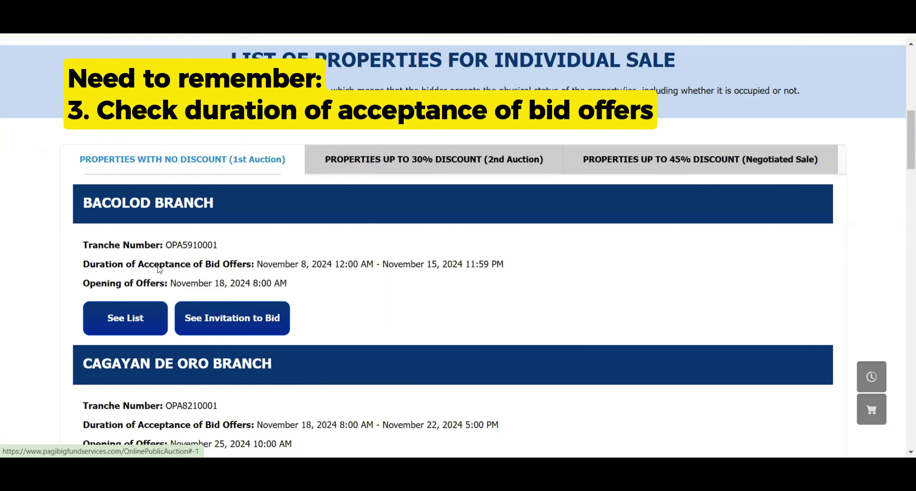
# Check the duration of acceptance of bid offers for the Bacolod Branch and NCR Housing Hub tranches in the 1st Auction listings
pyautogui.moveTo(83, 265); pyautogui.dragTo(488, 274)
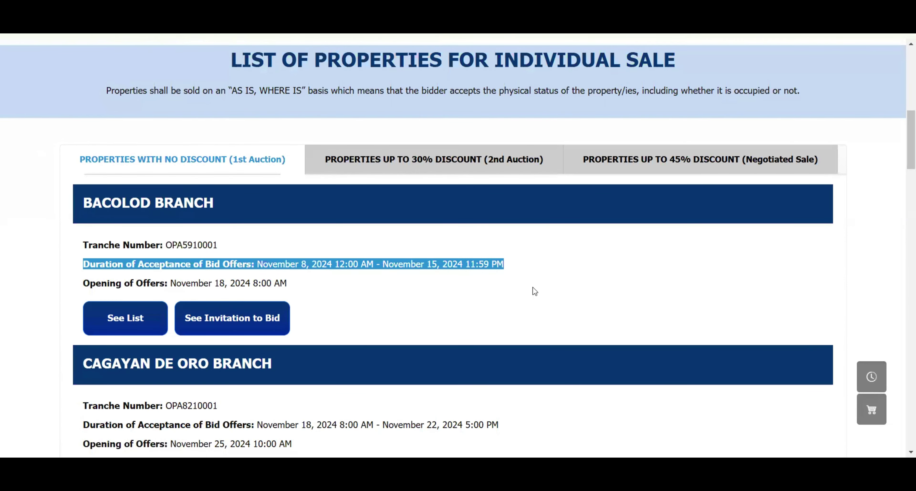
pyautogui.moveTo(458, 268); pyautogui.dragTo(258, 267)
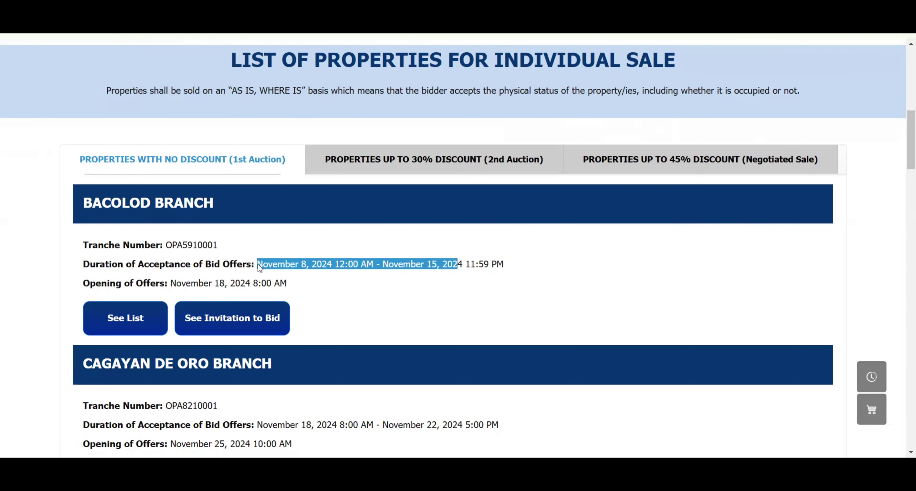
pyautogui.scroll(-5, 466, 313)
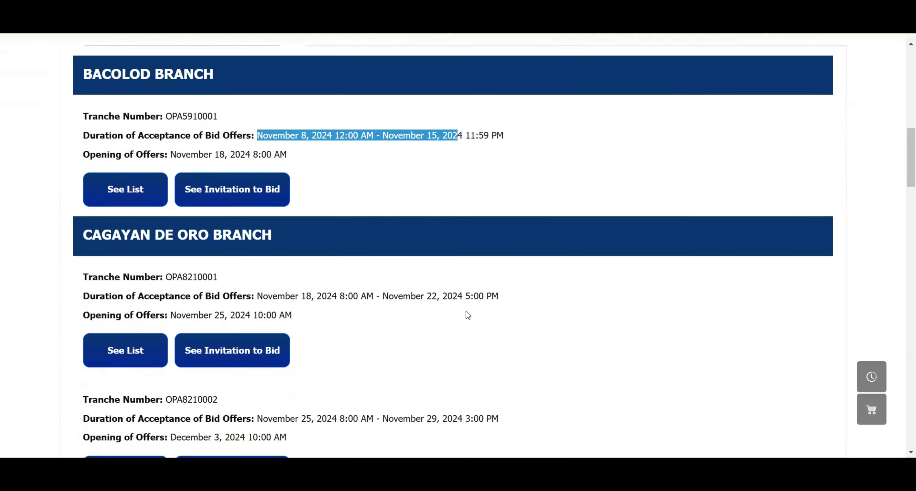
pyautogui.scroll(-5, 466, 312)
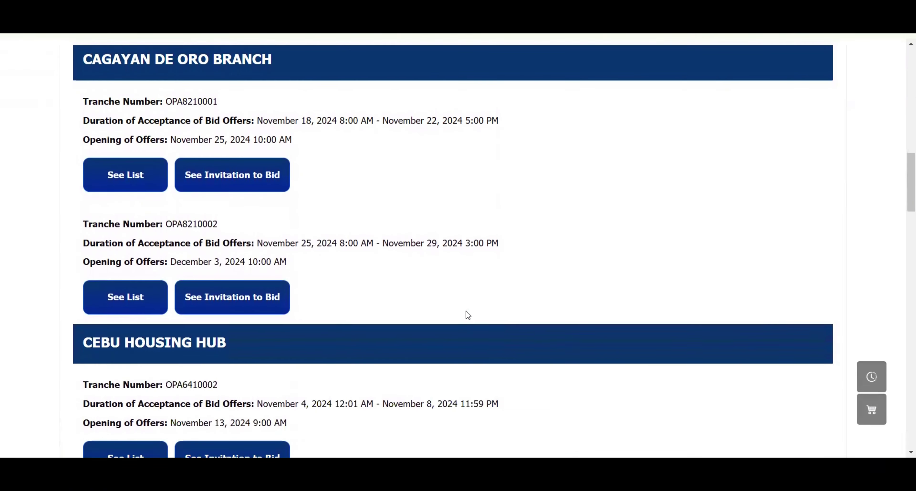
pyautogui.scroll(-15, 466, 315)
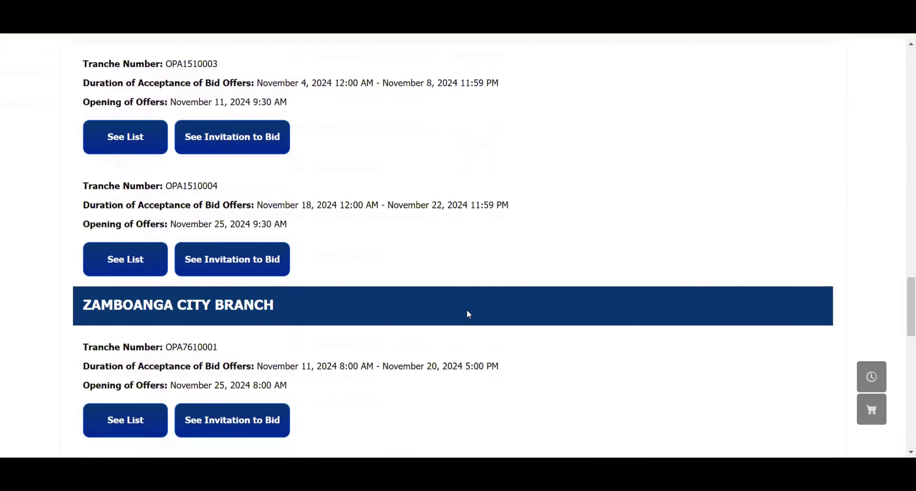
pyautogui.scroll(2, 469, 314)
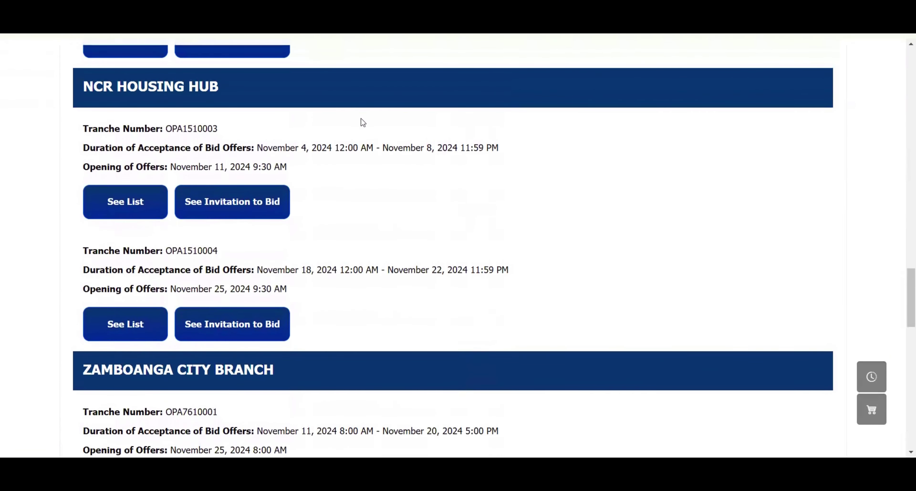
pyautogui.moveTo(459, 152); pyautogui.dragTo(426, 150)
pyautogui.click(428, 153)
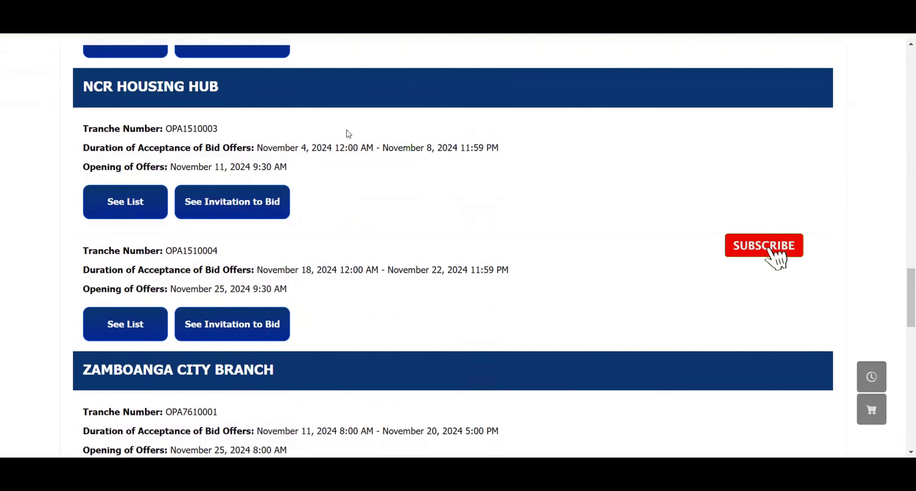
# View the pictures of the first two Kalookan City condominiums in NCR Housing Hub tranche OPA1510003, and close its property list
pyautogui.click(128, 200)
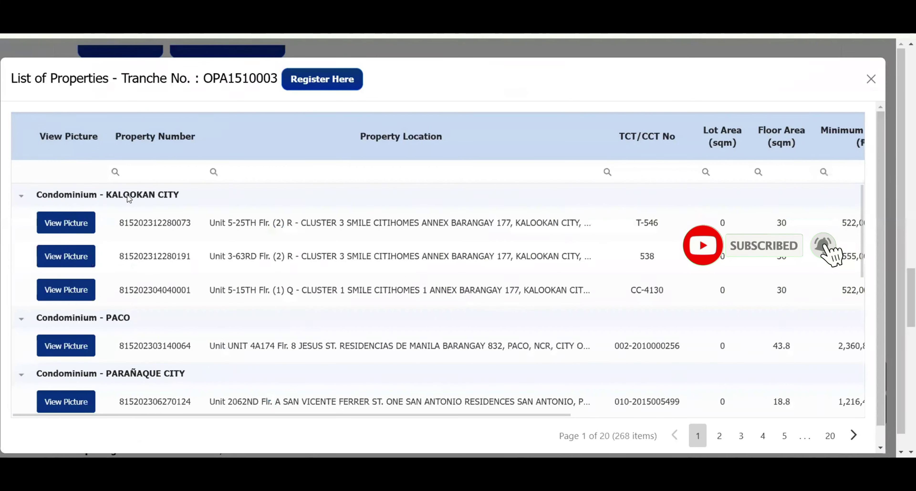
pyautogui.click(63, 229)
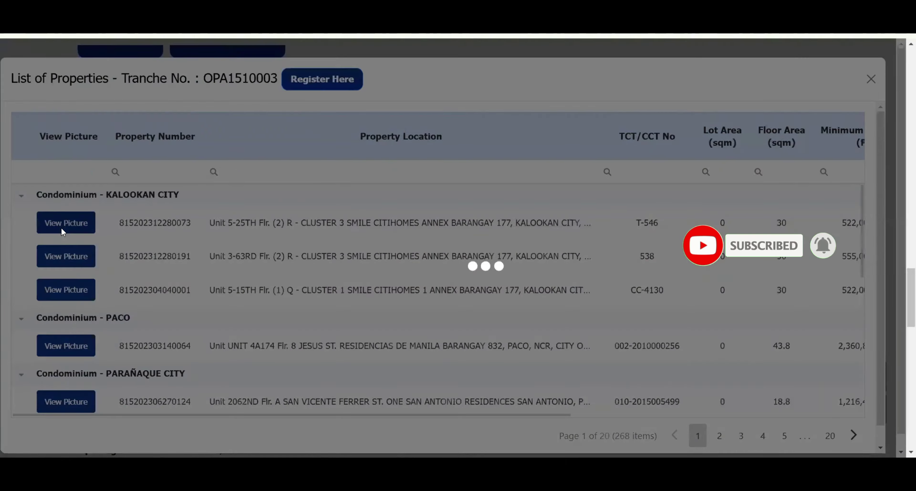
pyautogui.click(662, 95)
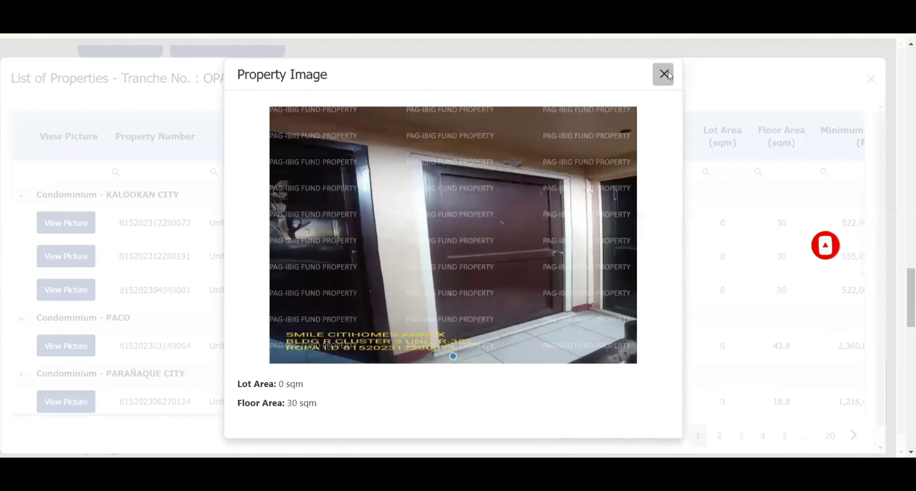
pyautogui.click(77, 263)
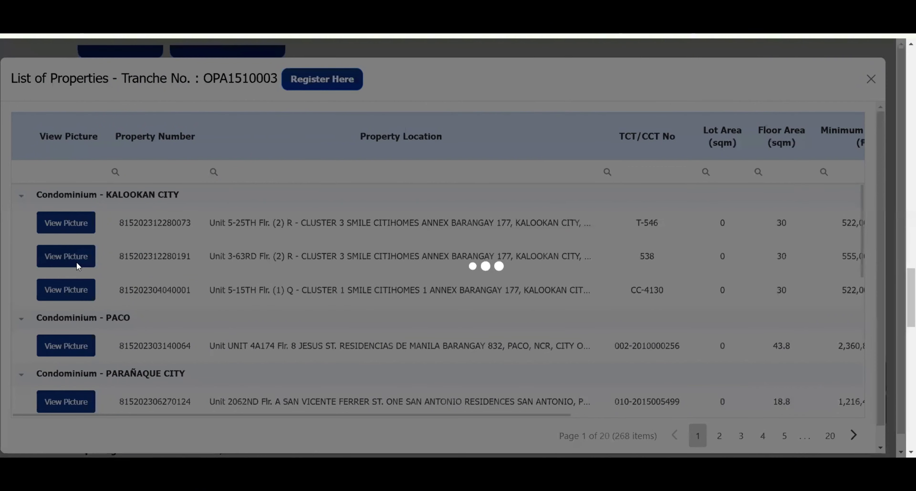
pyautogui.click(664, 76)
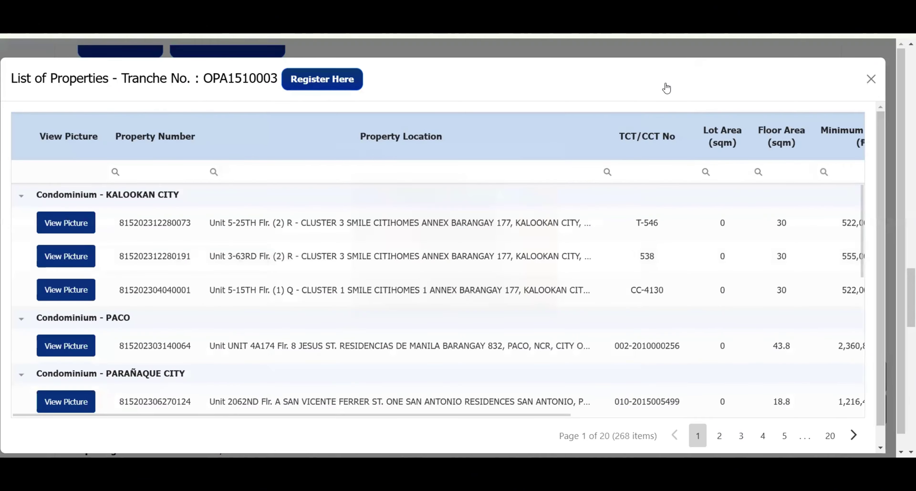
pyautogui.click(870, 79)
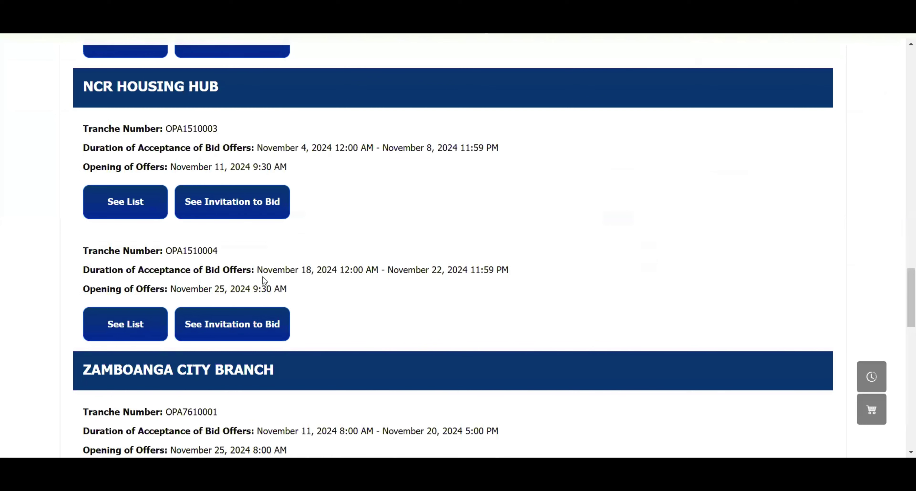
# Check the bid dates of NCR Housing Hub tranche OPA1510004 and view pictures of its first Imus and Las Piñas City condominiums
pyautogui.moveTo(262, 270); pyautogui.dragTo(334, 270)
pyautogui.click(290, 284)
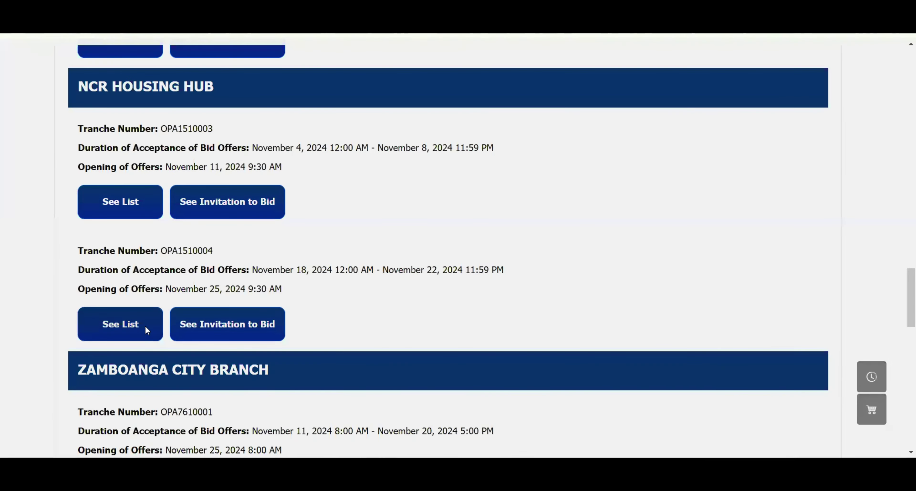
pyautogui.click(145, 328)
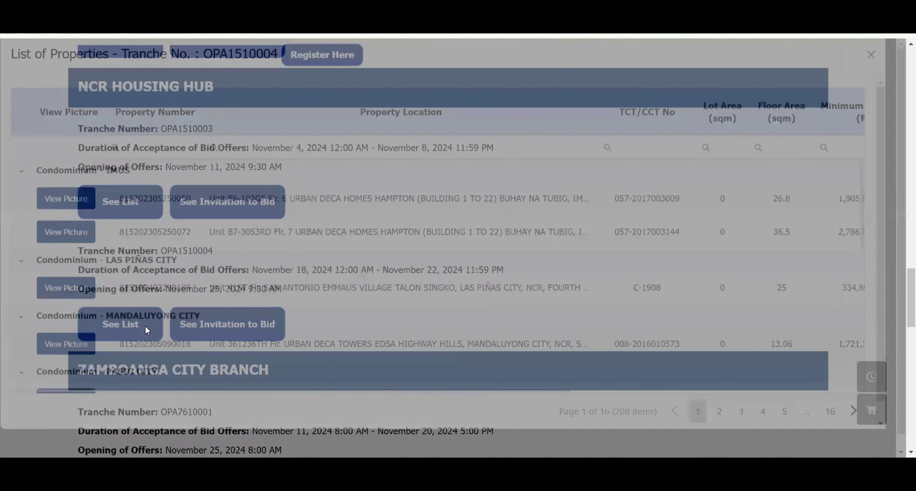
pyautogui.click(73, 215)
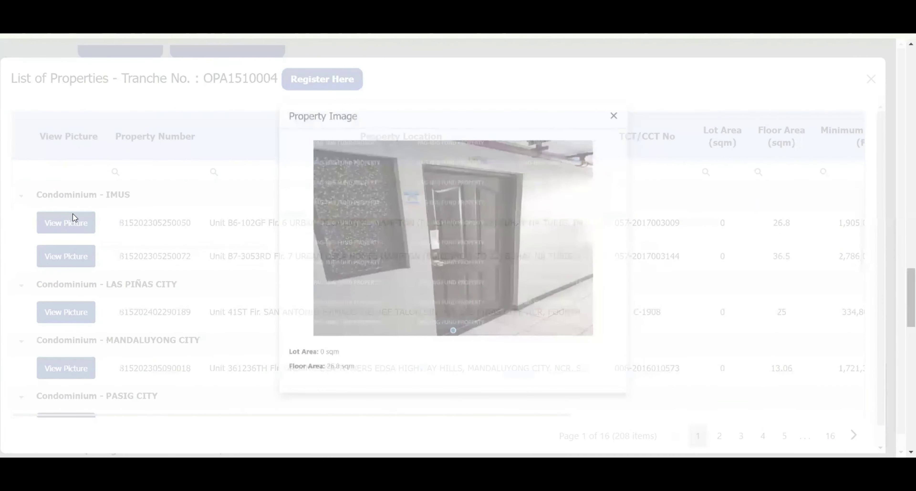
pyautogui.click(663, 85)
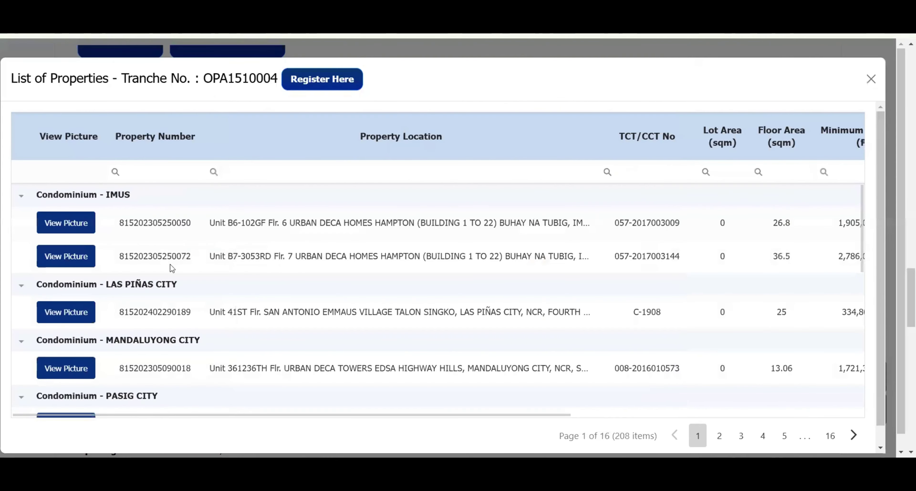
pyautogui.click(73, 312)
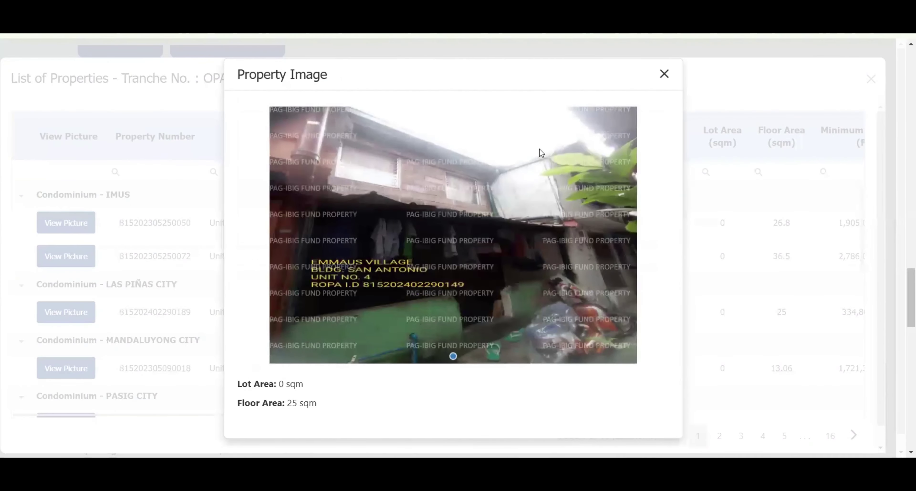
pyautogui.click(662, 75)
pyautogui.click(871, 79)
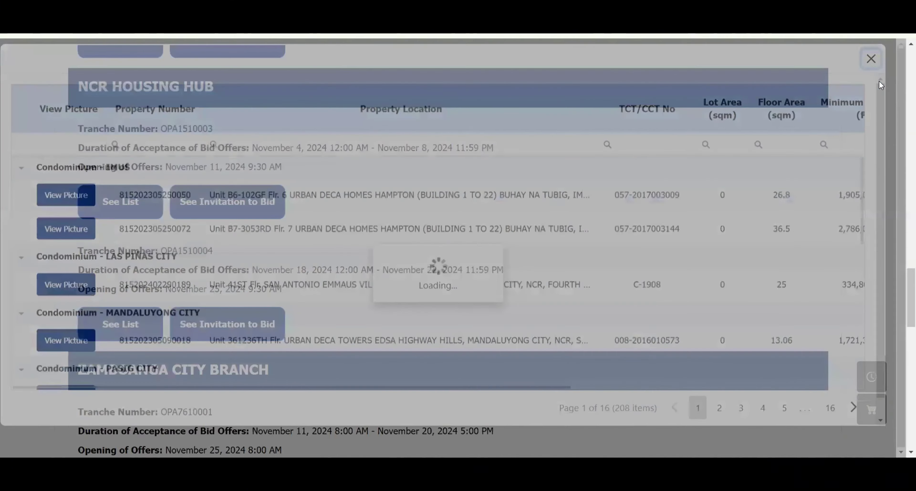
# Return to the Bacolod Branch entry in the 1st Auction listings and check its bid offer acceptance period
pyautogui.scroll(15, 550, 208)
pyautogui.scroll(15, 552, 211)
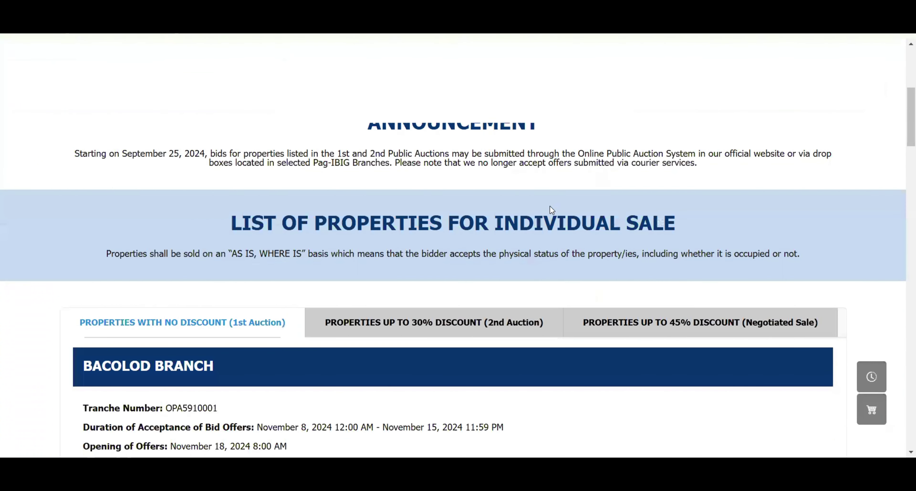
pyautogui.scroll(-12, 552, 210)
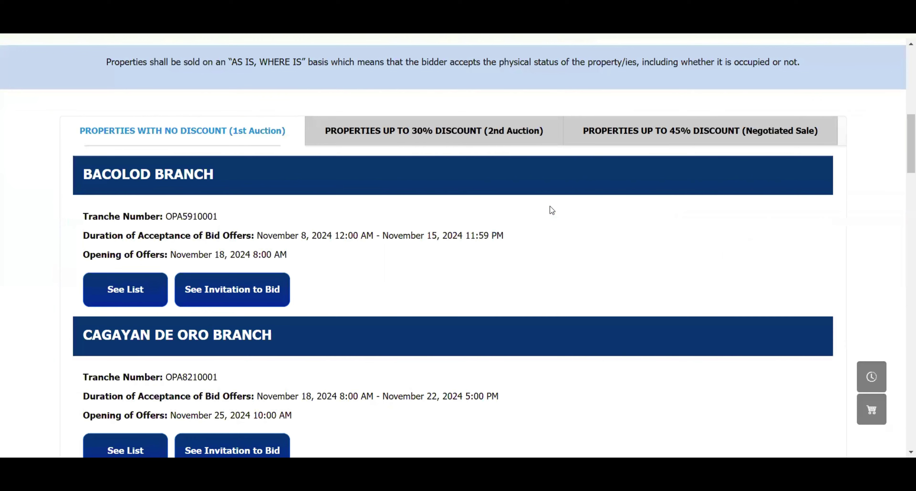
pyautogui.moveTo(509, 217); pyautogui.dragTo(259, 222)
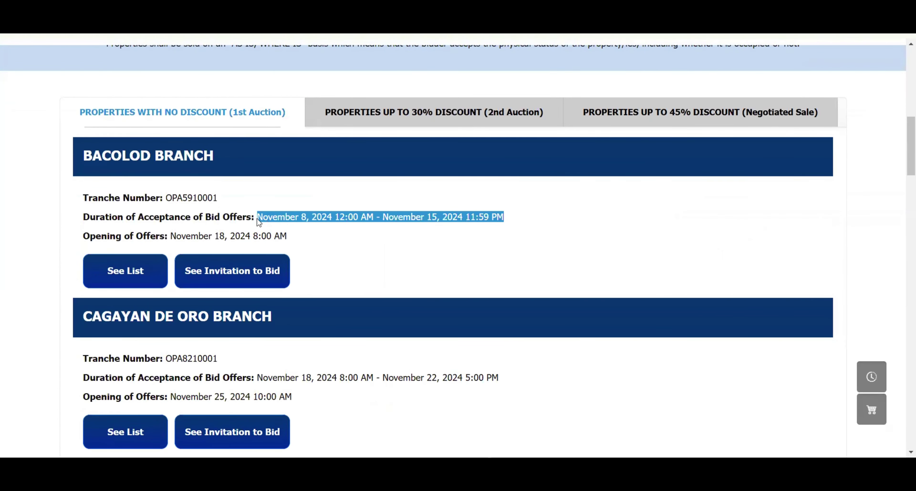
pyautogui.click(258, 222)
# View the picture of the double attached Bacolod City property in tranche OPA5910001 and start an offer for it
pyautogui.click(123, 271)
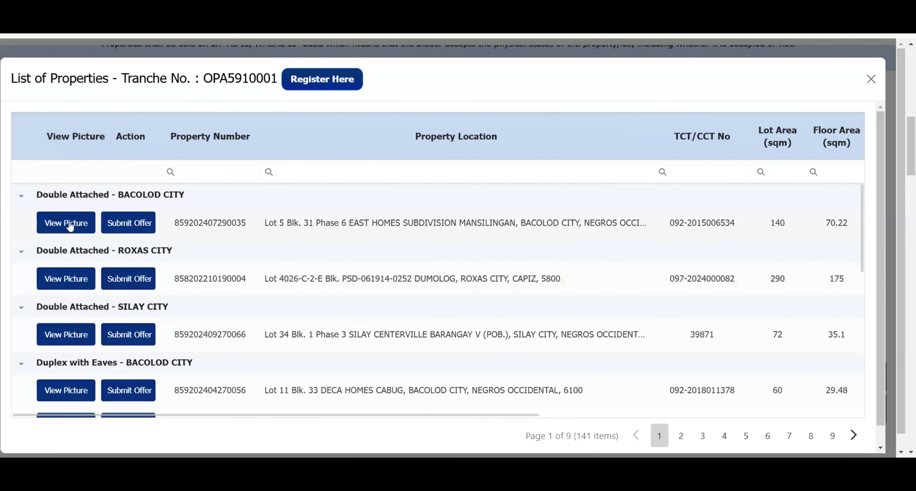
pyautogui.click(59, 231)
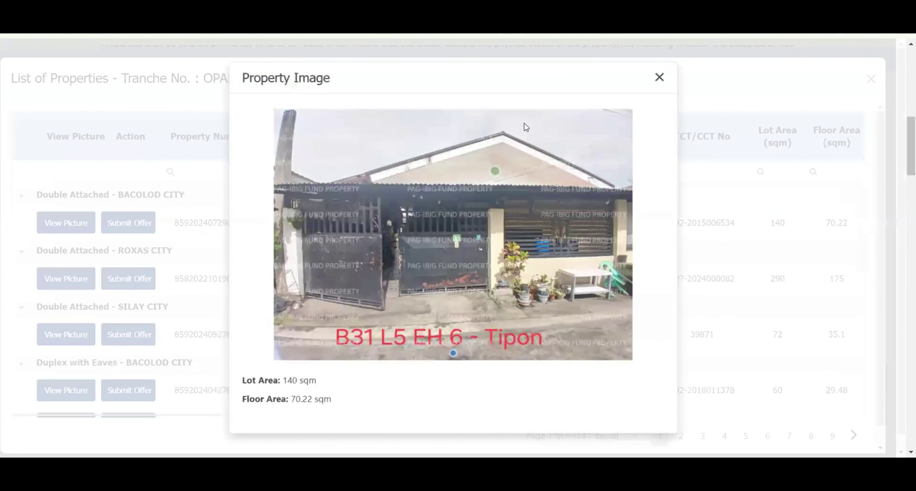
pyautogui.click(667, 76)
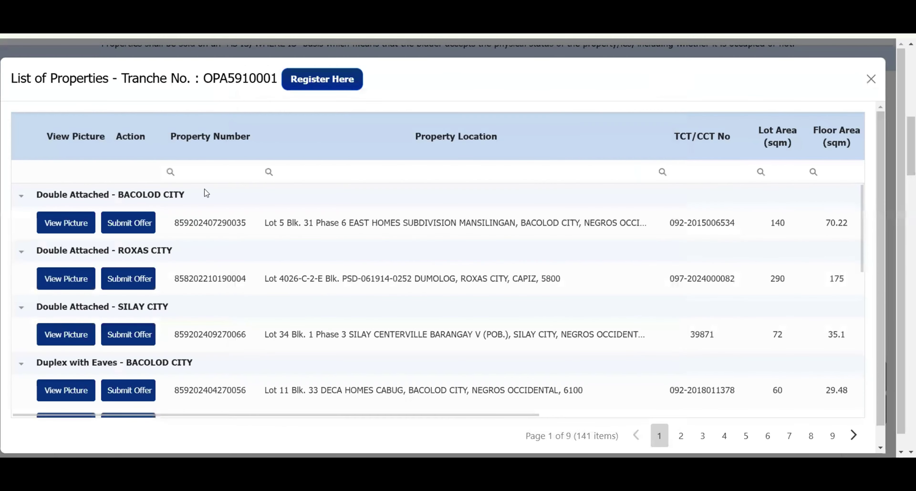
pyautogui.click(141, 221)
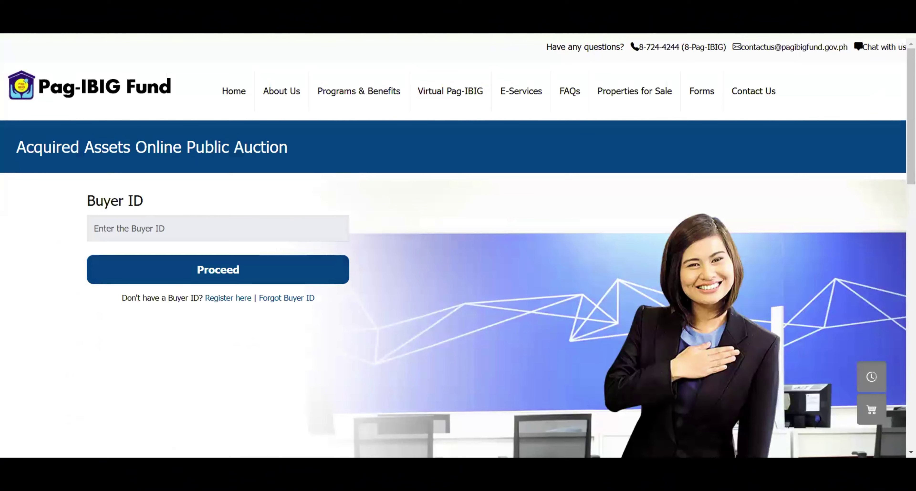
# Reopen the Bacolod Branch property list for tranche OPA5910001 and filter its remarks by "unoccupied"
pyautogui.hotkey('alt', 'Left')
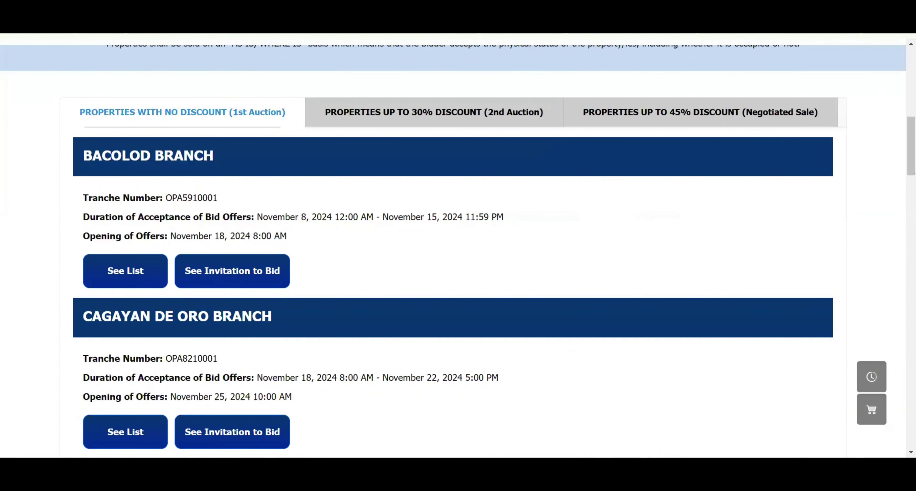
pyautogui.click(131, 270)
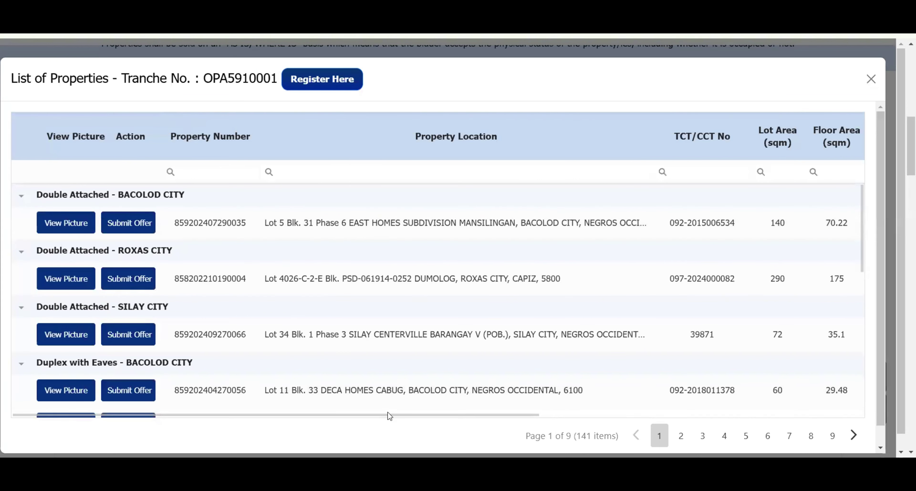
pyautogui.hscroll(10, 429, 410)
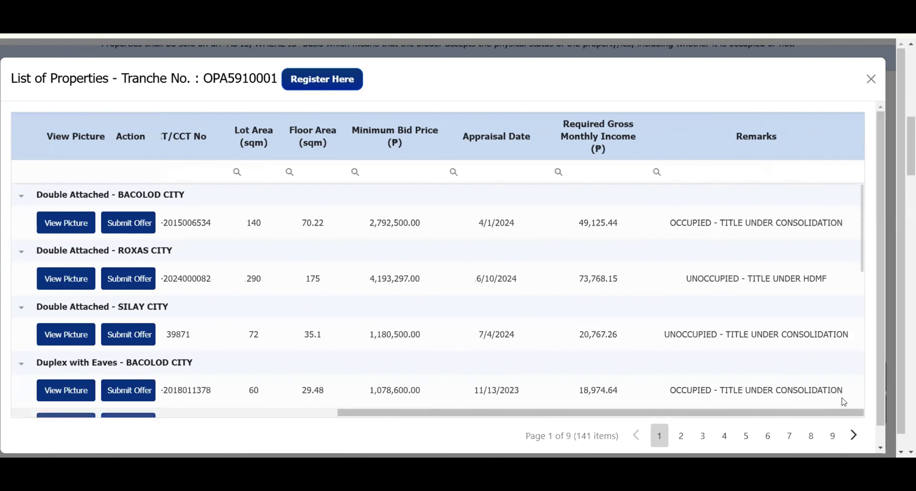
pyautogui.click(749, 174)
pyautogui.write('unoccupied')
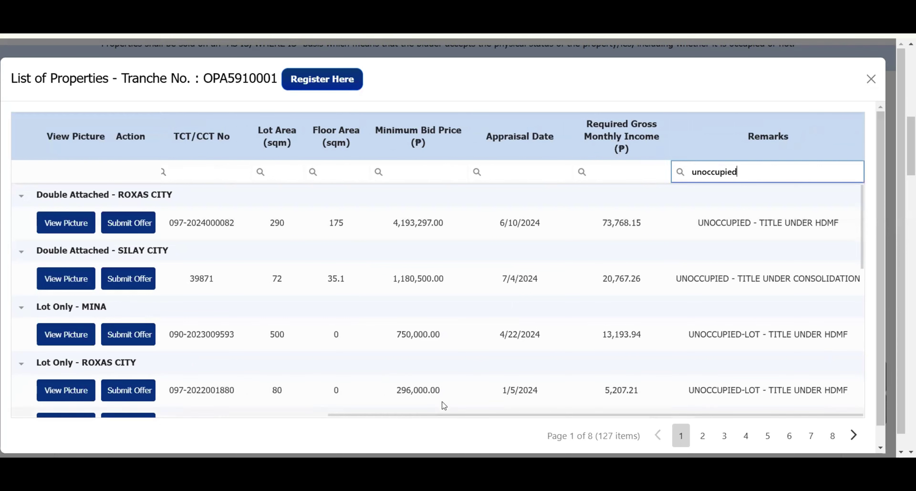
# Browse the pictures of the double attached Roxas City property in the filtered list, and close the image viewer
pyautogui.moveTo(443, 412); pyautogui.dragTo(330, 406)
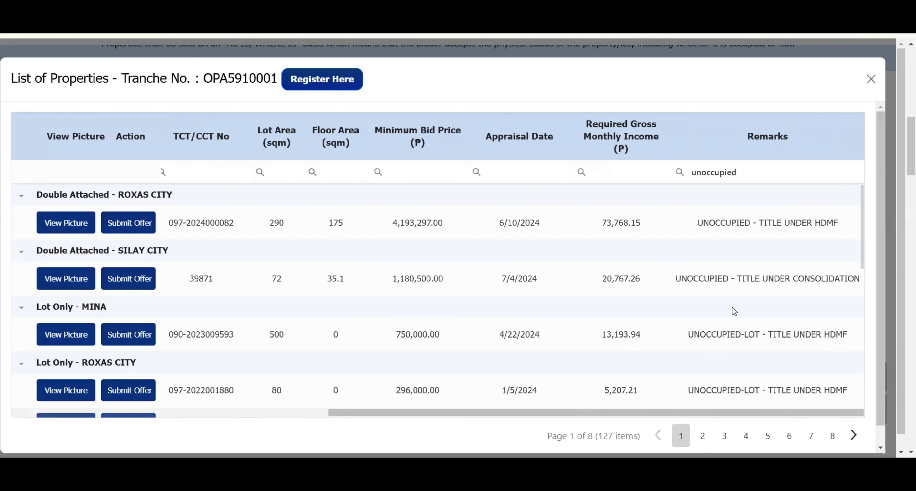
pyautogui.moveTo(279, 414); pyautogui.dragTo(144, 409)
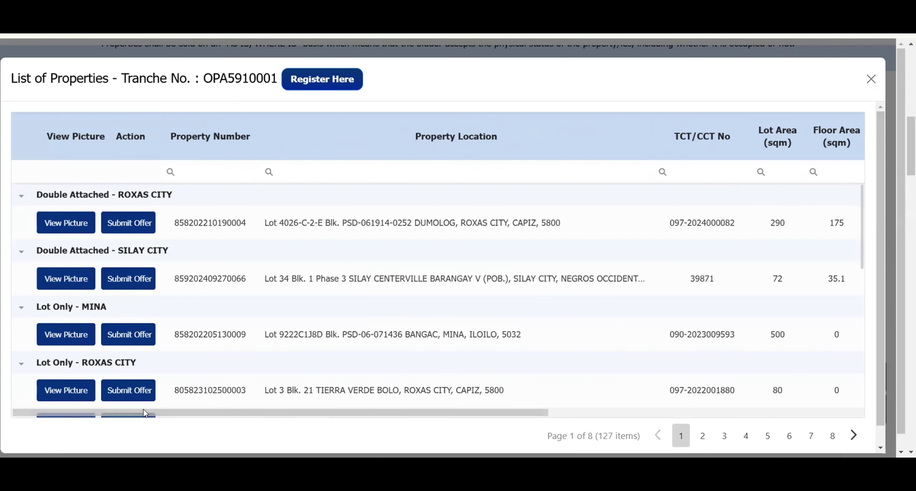
pyautogui.click(64, 224)
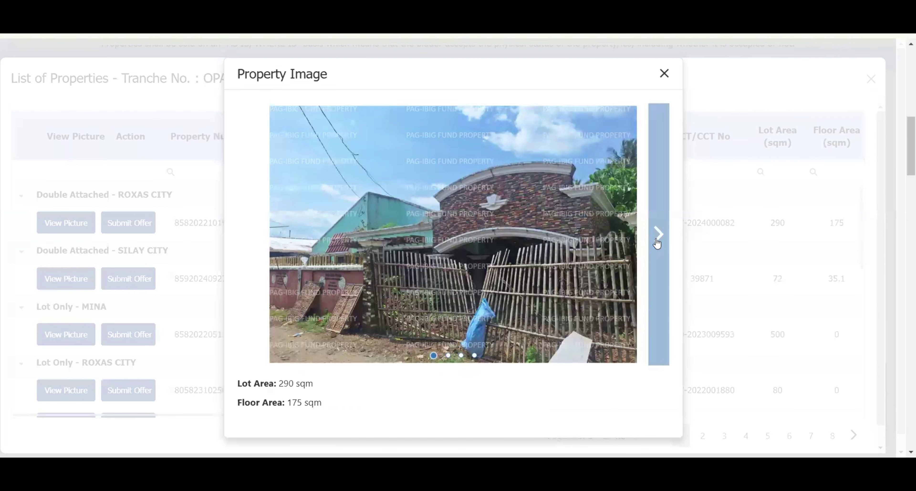
pyautogui.click(656, 243)
pyautogui.click(656, 243)
pyautogui.click(657, 243)
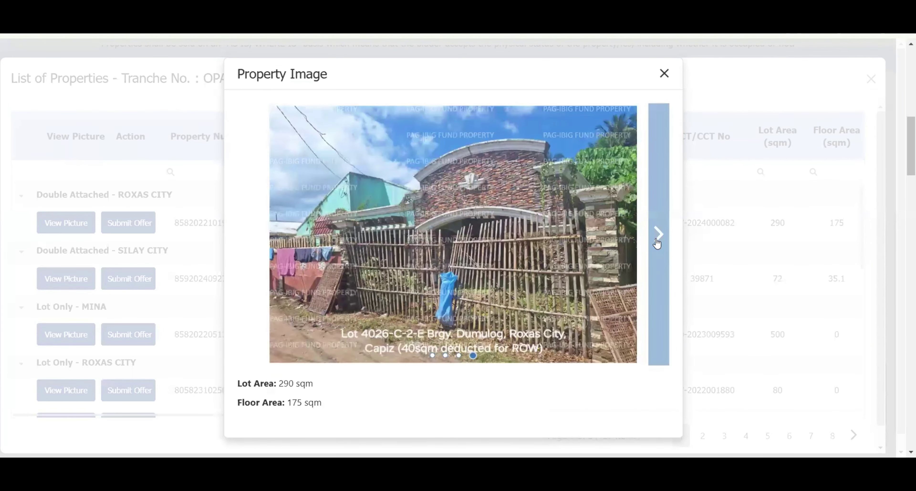
pyautogui.click(656, 242)
pyautogui.click(664, 73)
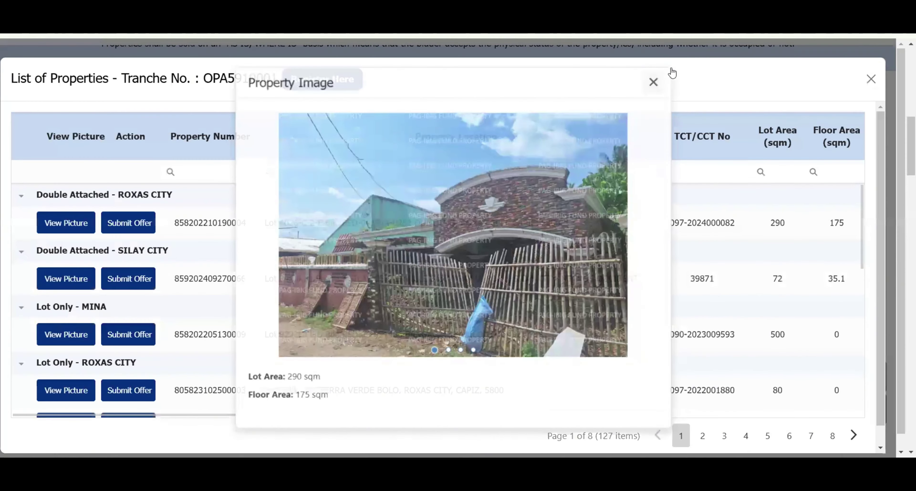
# Start an offer for the double attached Roxas City property, enter the Buyer ID and request the one-time PIN
pyautogui.click(132, 224)
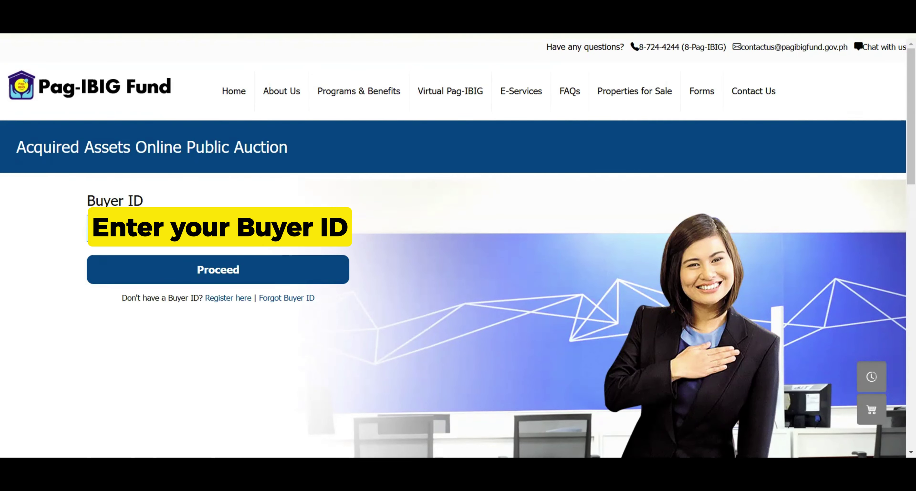
pyautogui.click(221, 272)
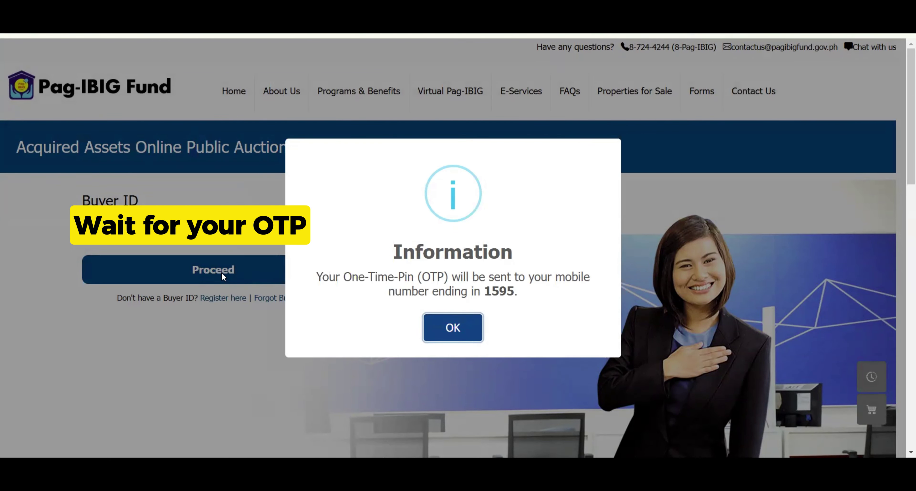
pyautogui.click(439, 320)
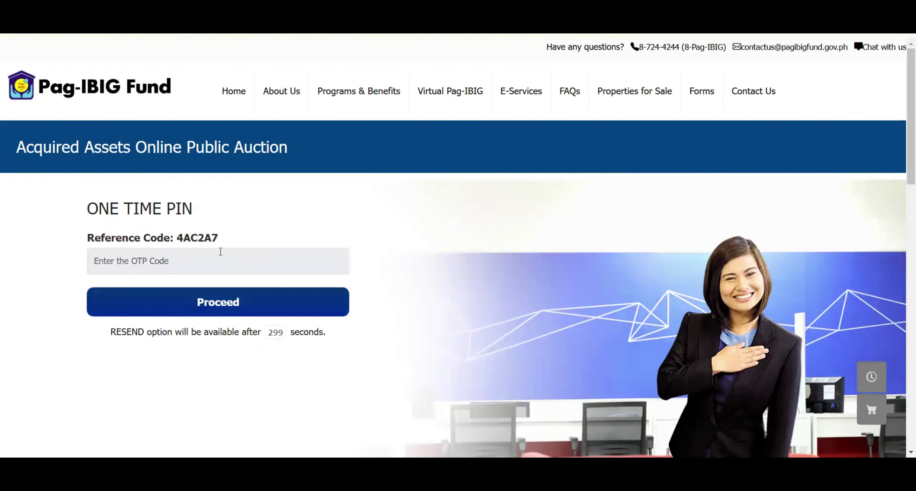
# Enter the one-time PIN code and verify it to reach the bid offer form
pyautogui.click(220, 252)
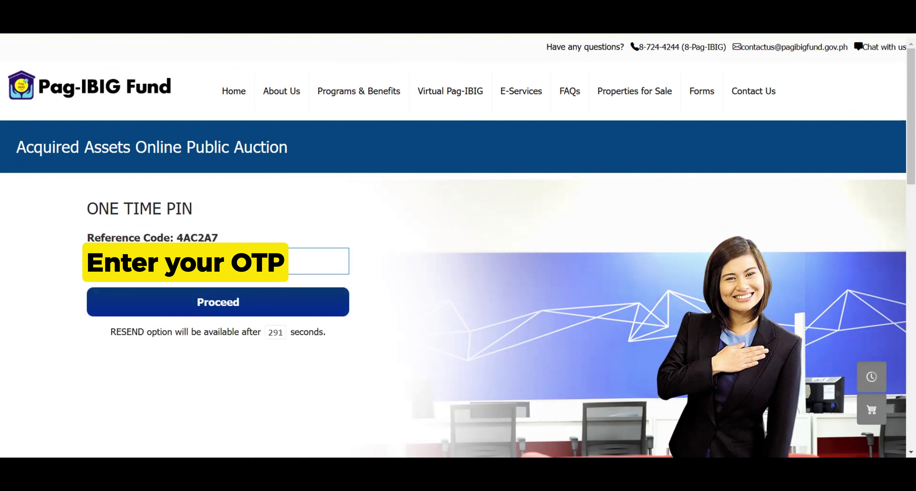
pyautogui.click(231, 302)
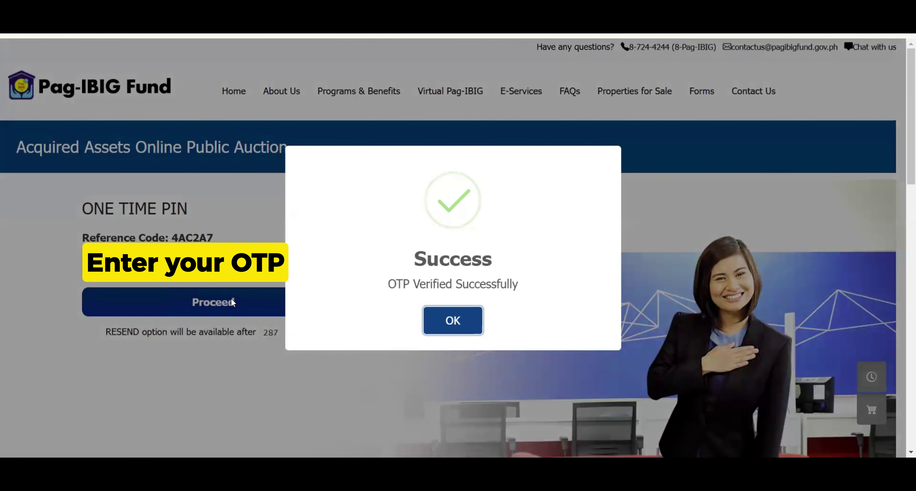
pyautogui.click(458, 332)
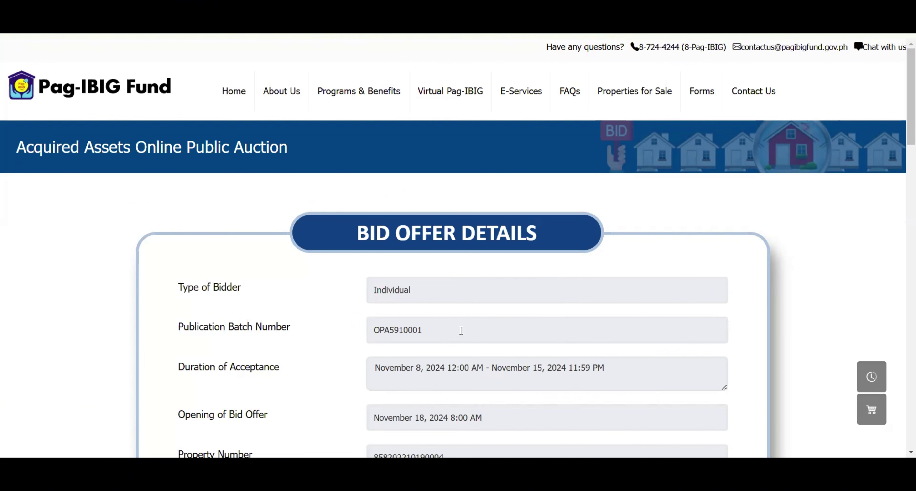
# Review the bid offer details of the Roxas City property down to its minimum bid price
pyautogui.scroll(-4, 461, 330)
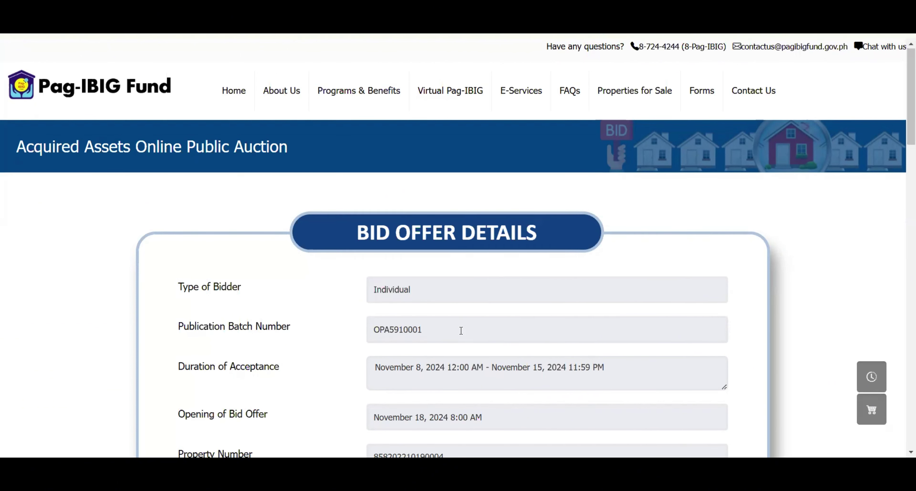
pyautogui.scroll(-5, 461, 331)
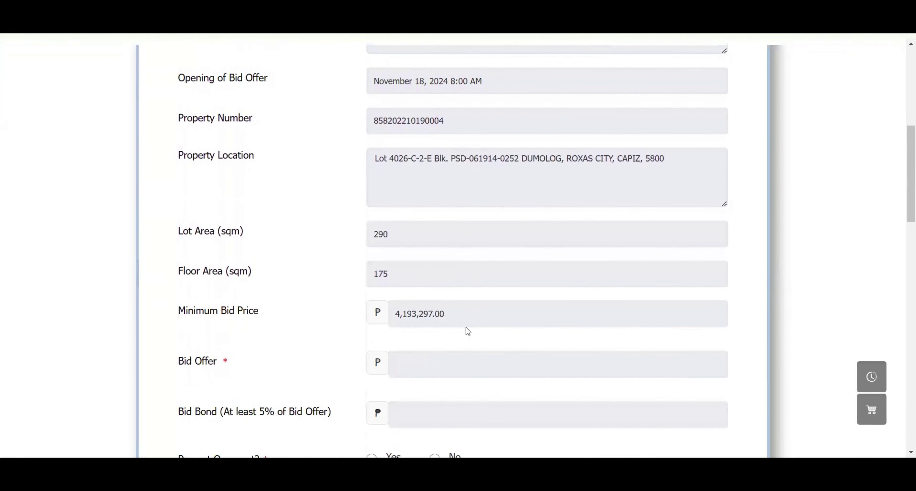
pyautogui.moveTo(462, 315); pyautogui.dragTo(392, 315)
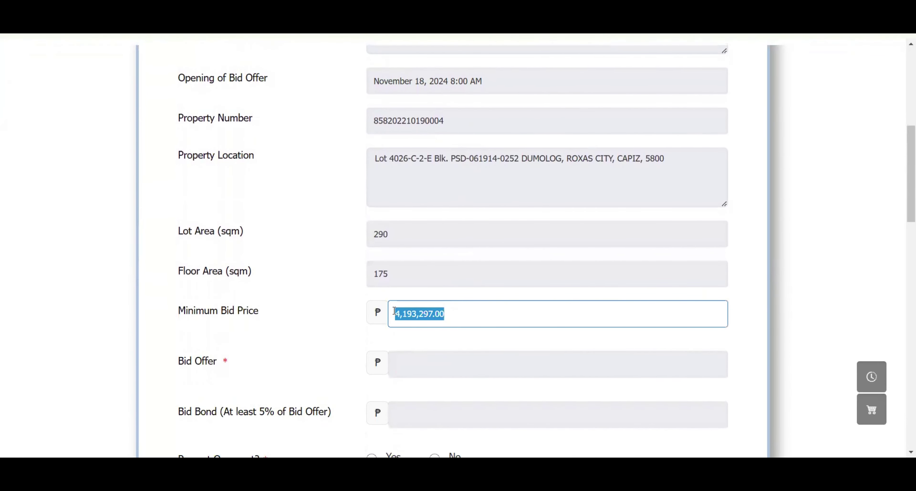
pyautogui.click(472, 337)
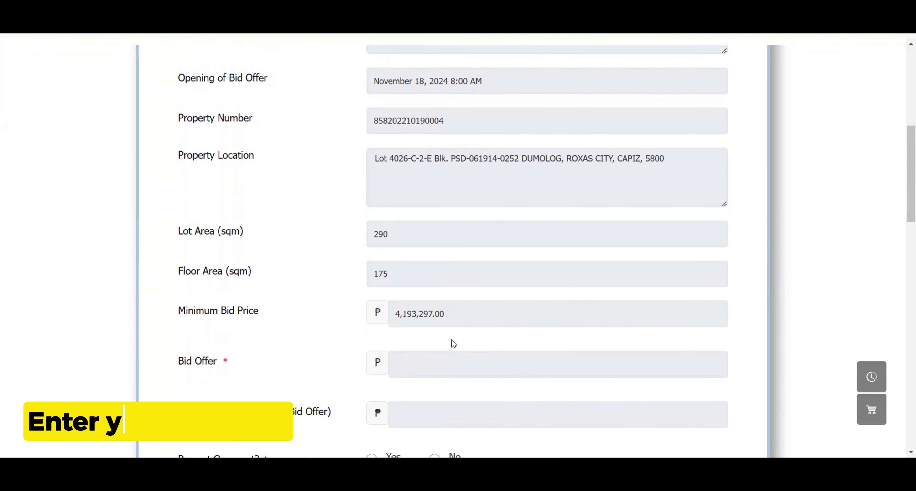
pyautogui.click(457, 316)
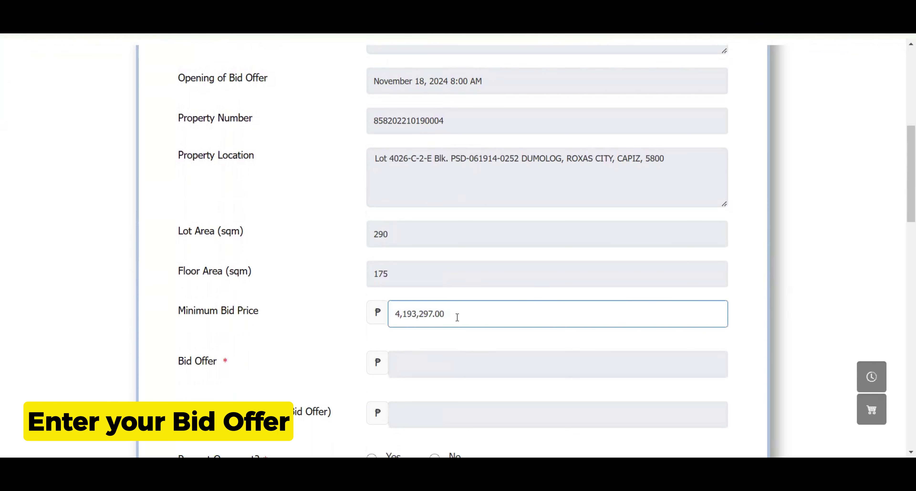
pyautogui.click(442, 334)
pyautogui.click(427, 368)
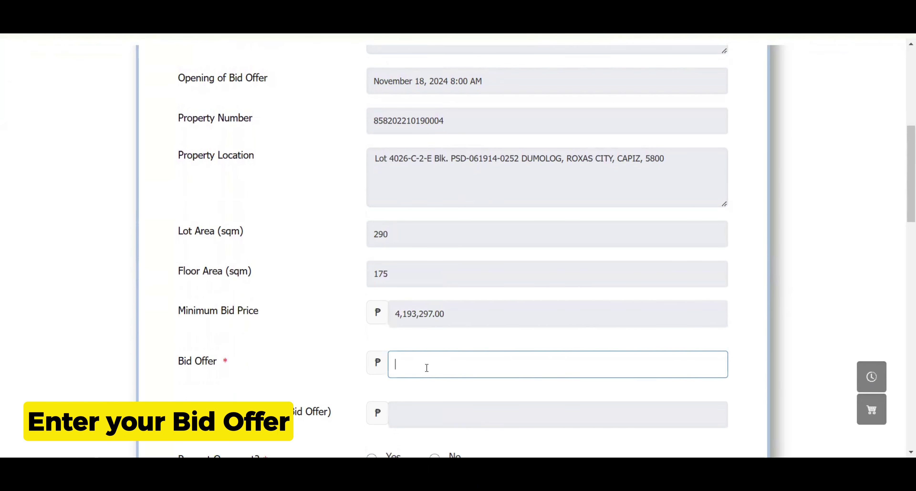
pyautogui.write('4')
pyautogui.click(464, 313)
pyautogui.click(462, 329)
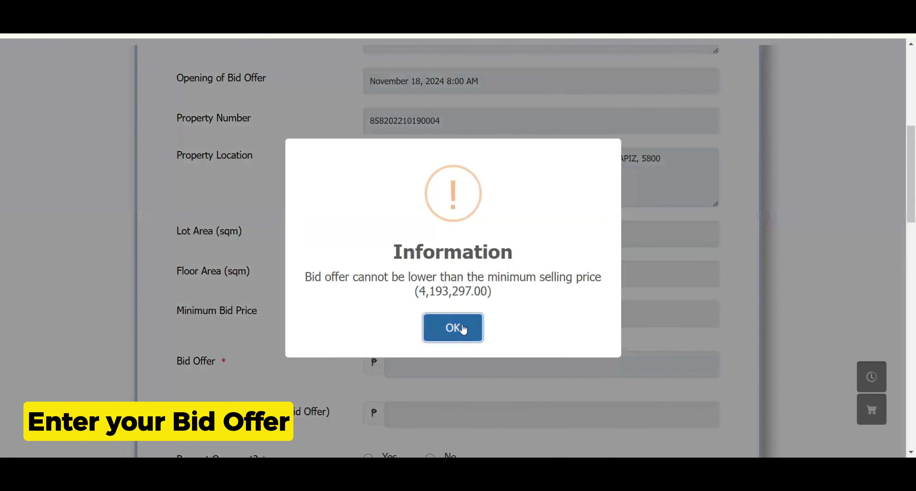
# Copy the minimum bid price into the bid offer, setting it to 4,193,297.00
pyautogui.moveTo(460, 318); pyautogui.dragTo(357, 317)
pyautogui.hotkey('ctrl', 'c')
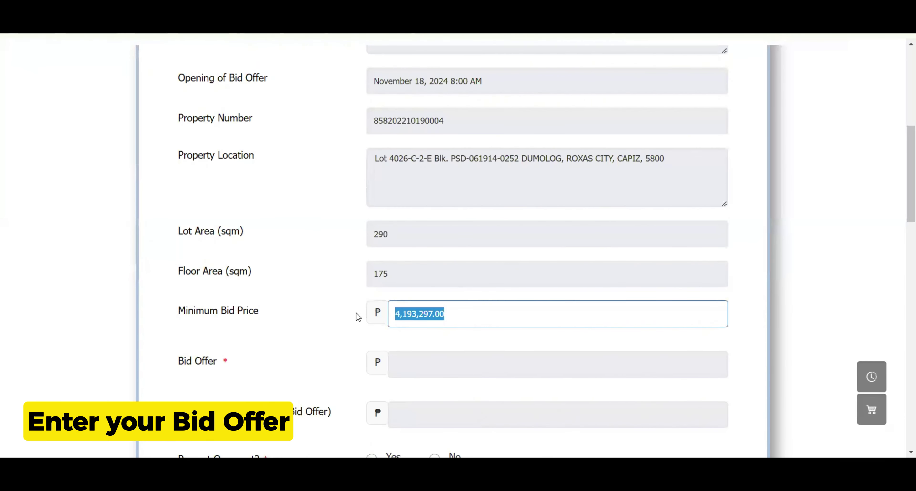
pyautogui.click(413, 370)
pyautogui.hotkey('ctrl', 'v')
pyautogui.scroll(-3, 526, 342)
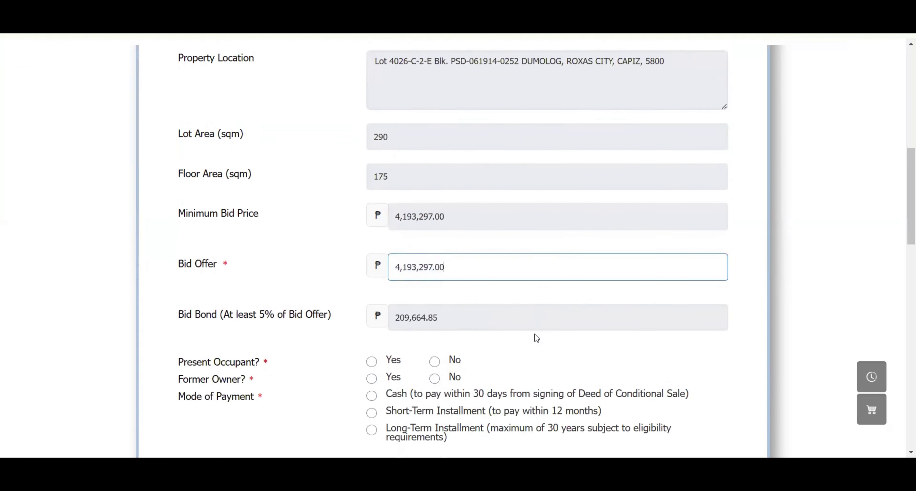
pyautogui.click(619, 222)
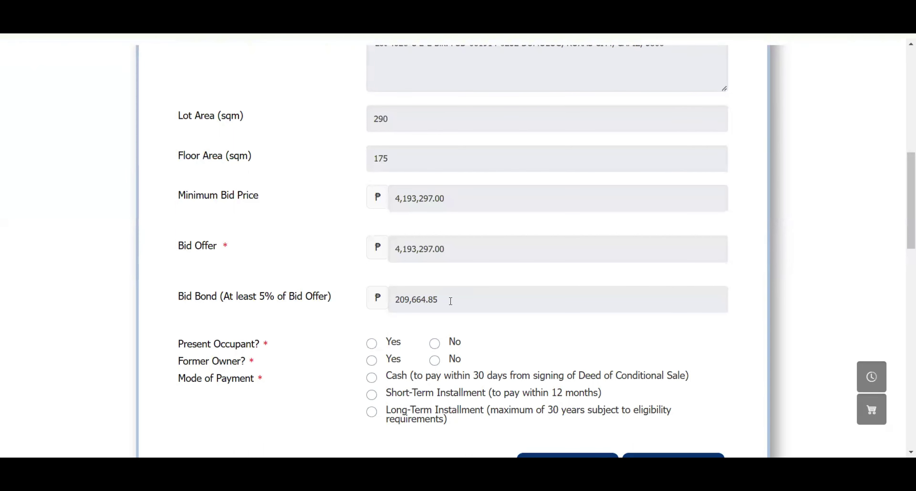
# Answer No for both present occupant and former owner, and choose Long-Term Installment as the mode of payment
pyautogui.scroll(-3, 267, 310)
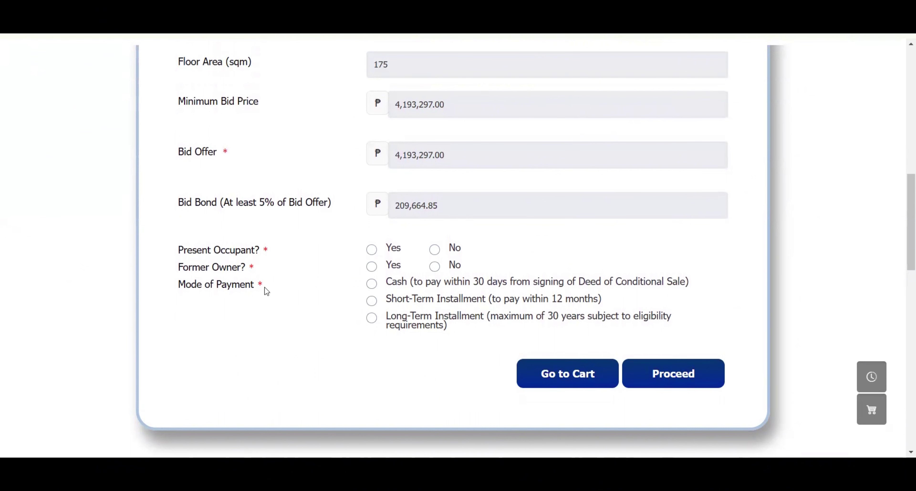
pyautogui.click(436, 250)
pyautogui.click(436, 269)
pyautogui.click(372, 319)
# Review the completed bid offer details and confirm them, adding the Roxas City property to the bidding cart
pyautogui.scroll(8, 560, 224)
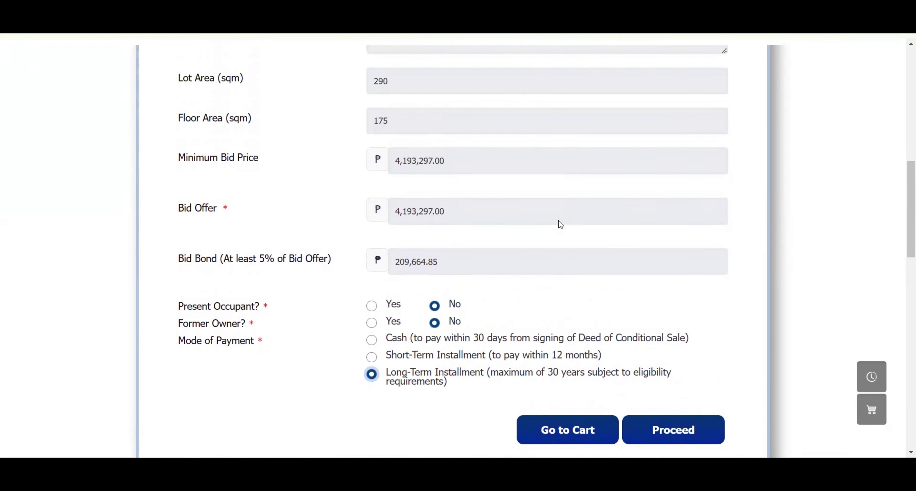
pyautogui.scroll(4, 561, 223)
pyautogui.scroll(-8, 558, 221)
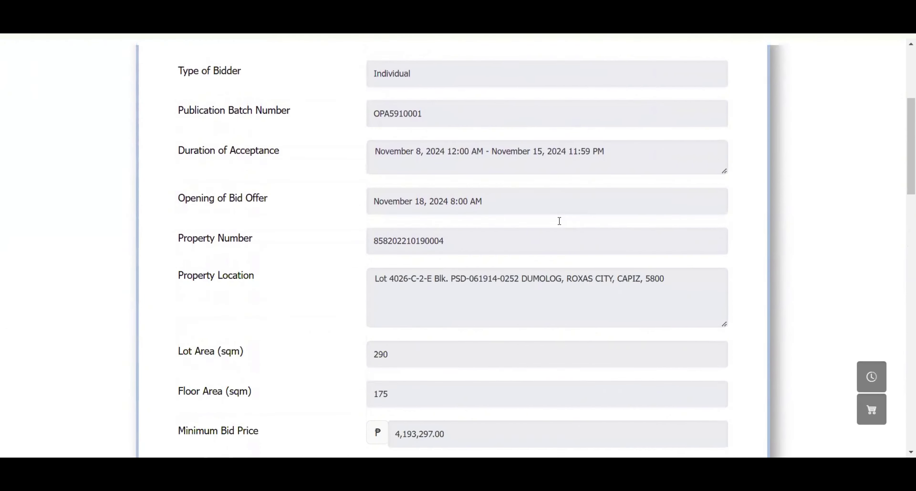
pyautogui.scroll(-5, 560, 221)
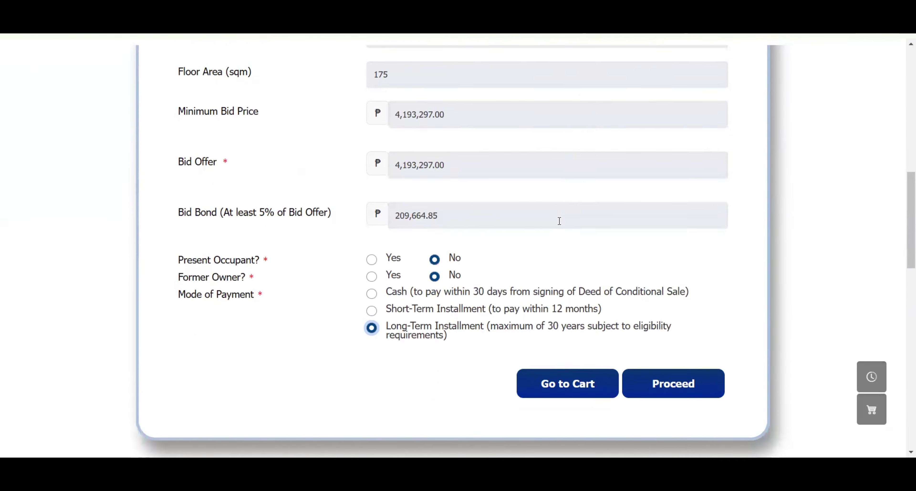
pyautogui.click(687, 351)
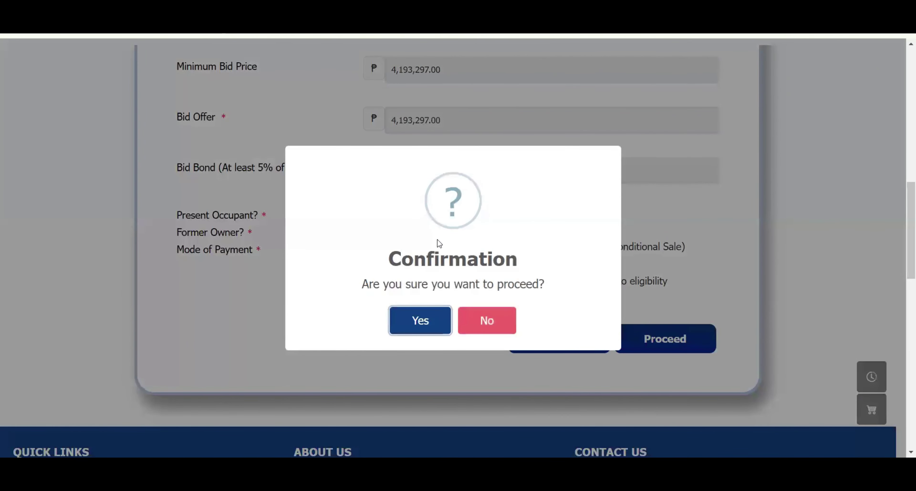
pyautogui.click(412, 324)
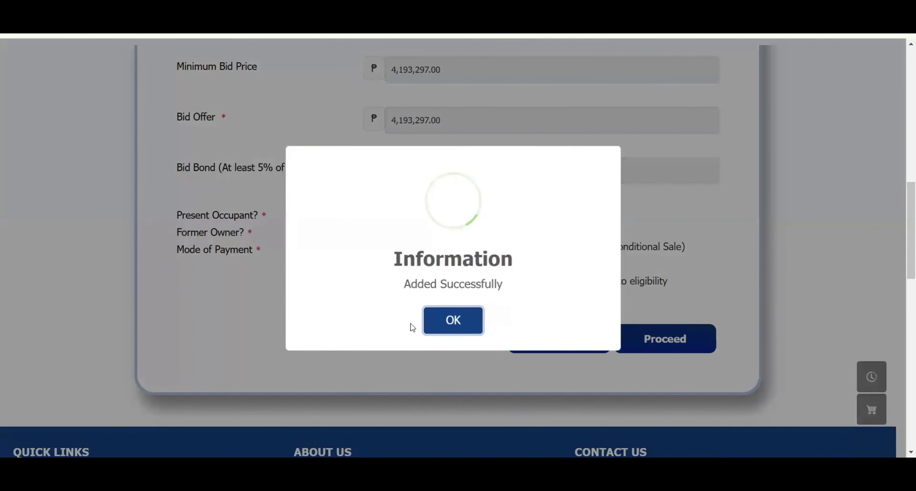
pyautogui.click(425, 325)
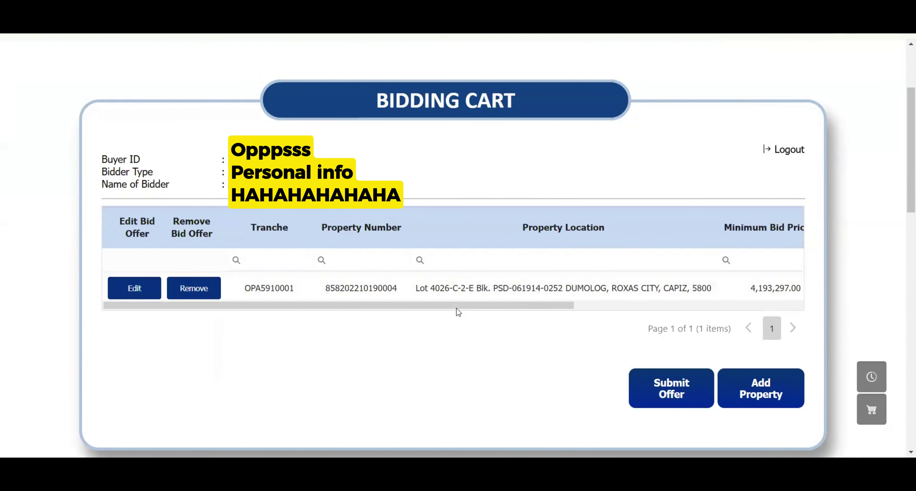
# Check the bid offer, bid bond and mode of payment of the Roxas City property in the bidding cart
pyautogui.moveTo(506, 302); pyautogui.dragTo(640, 316)
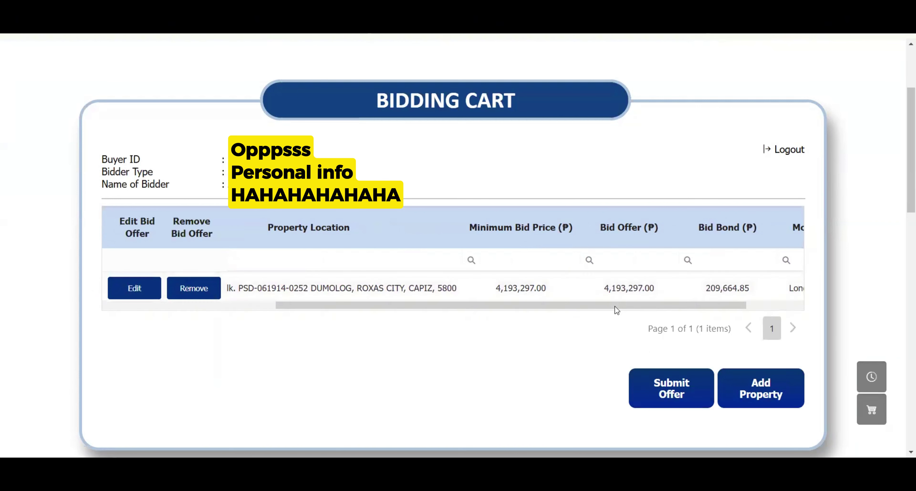
pyautogui.moveTo(616, 306); pyautogui.dragTo(673, 307)
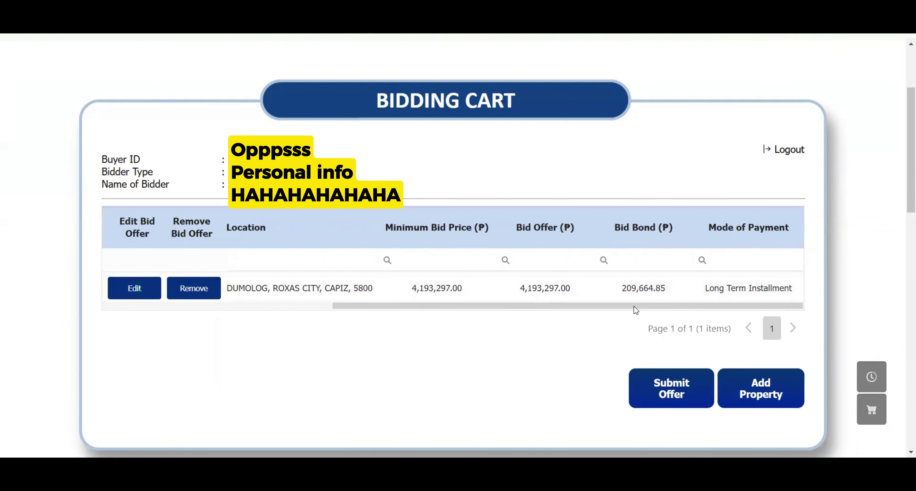
pyautogui.moveTo(634, 306); pyautogui.dragTo(343, 313)
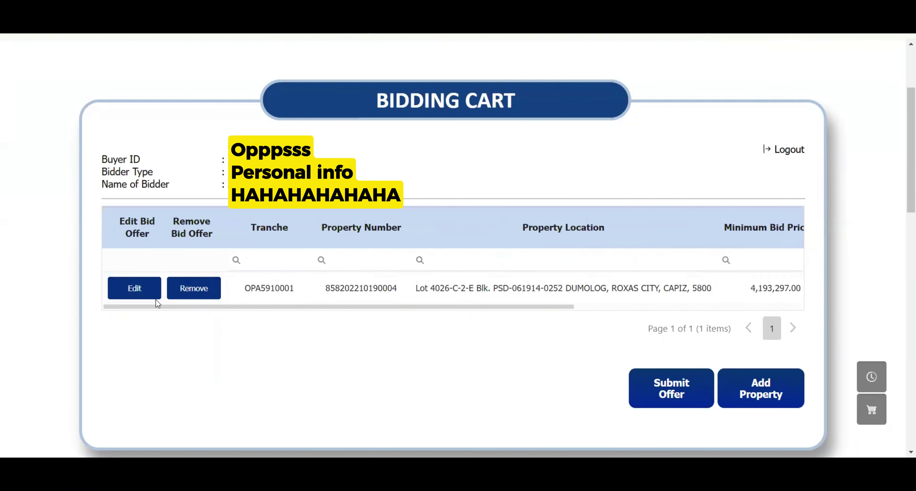
# Edit the Roxas City property's bid offer in the bidding cart to 4,193,298.00 and confirm the change
pyautogui.click(138, 291)
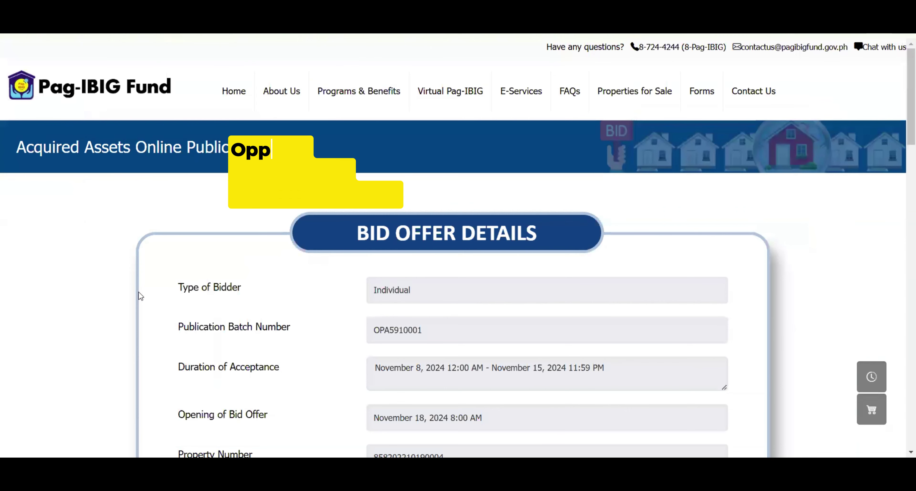
pyautogui.scroll(-8, 471, 348)
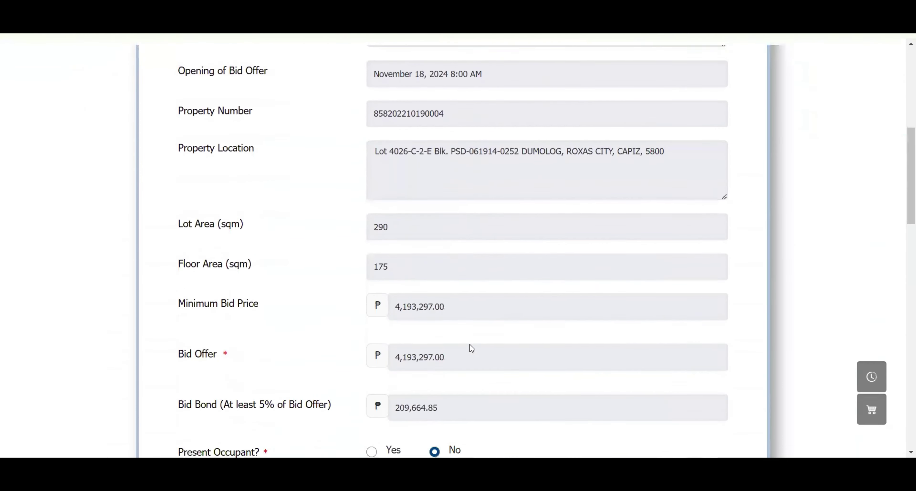
pyautogui.click(470, 331)
pyautogui.moveTo(486, 329); pyautogui.dragTo(442, 330)
pyautogui.click(431, 329)
pyautogui.press('BackSpace')
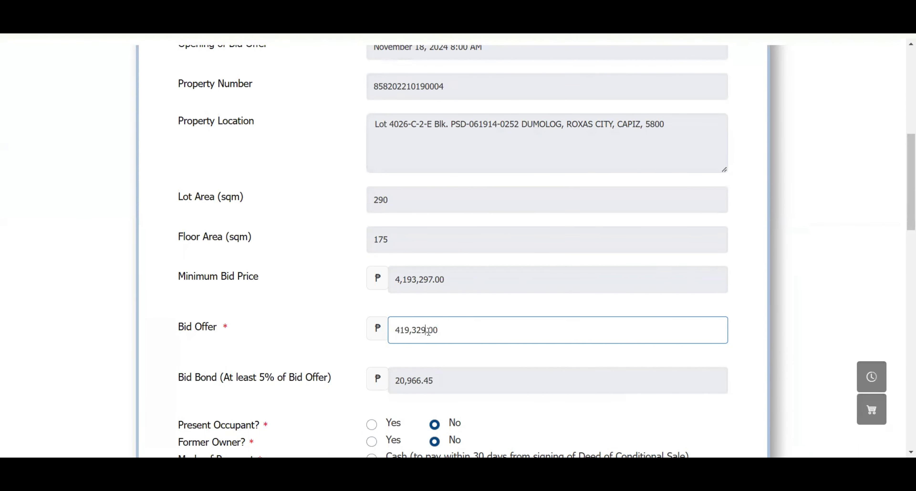
pyautogui.write('8')
pyautogui.scroll(-5, 517, 374)
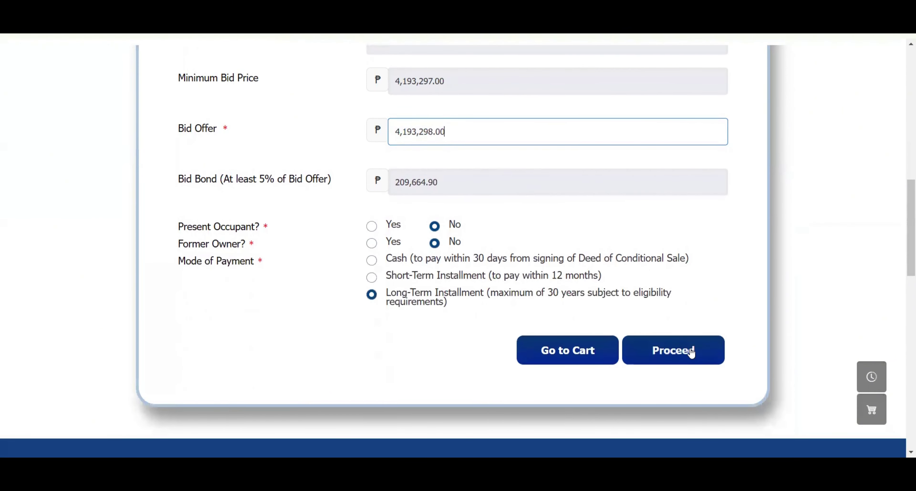
pyautogui.click(690, 351)
pyautogui.click(416, 313)
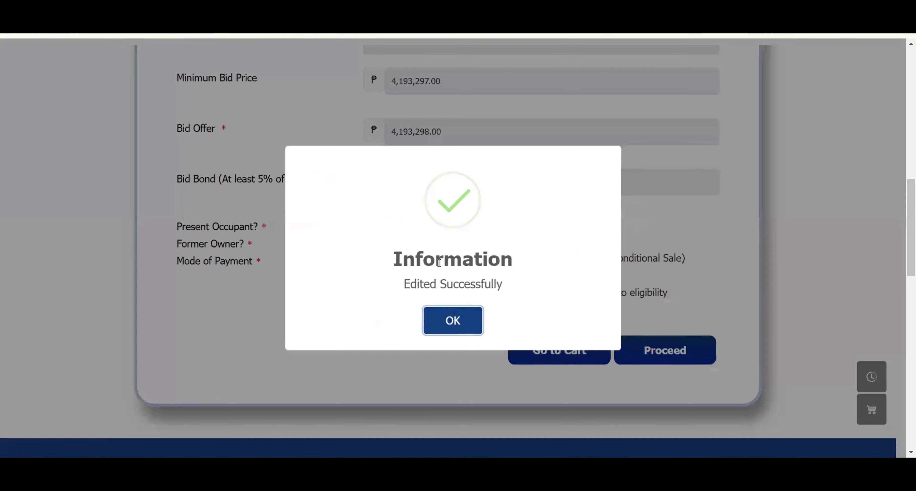
pyautogui.click(452, 321)
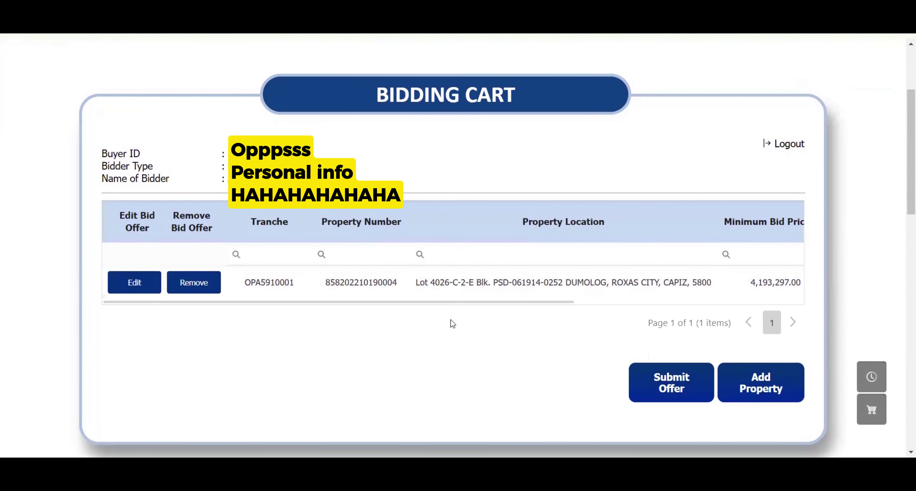
# Check the minimum bid price, bid offer, bid bond and mode of payment of the edited entry in the bidding cart
pyautogui.moveTo(480, 301); pyautogui.dragTo(701, 306)
pyautogui.moveTo(583, 283); pyautogui.dragTo(433, 286)
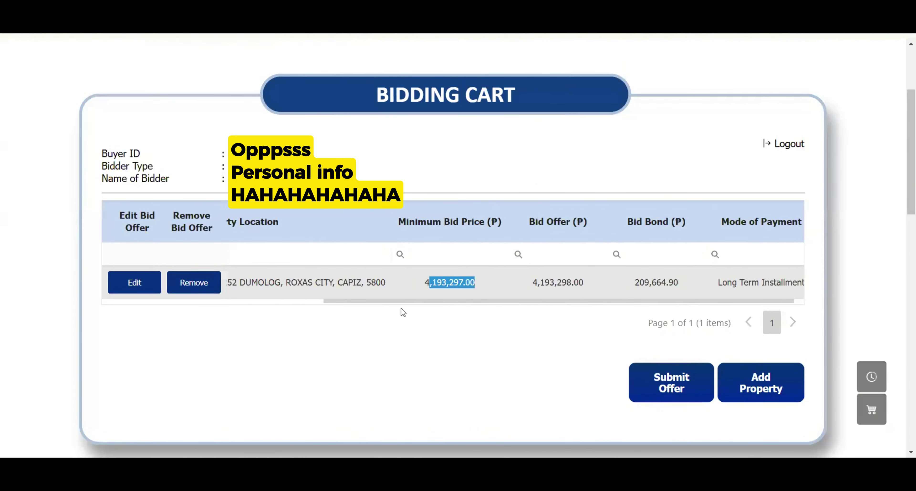
pyautogui.moveTo(321, 300); pyautogui.dragTo(122, 302)
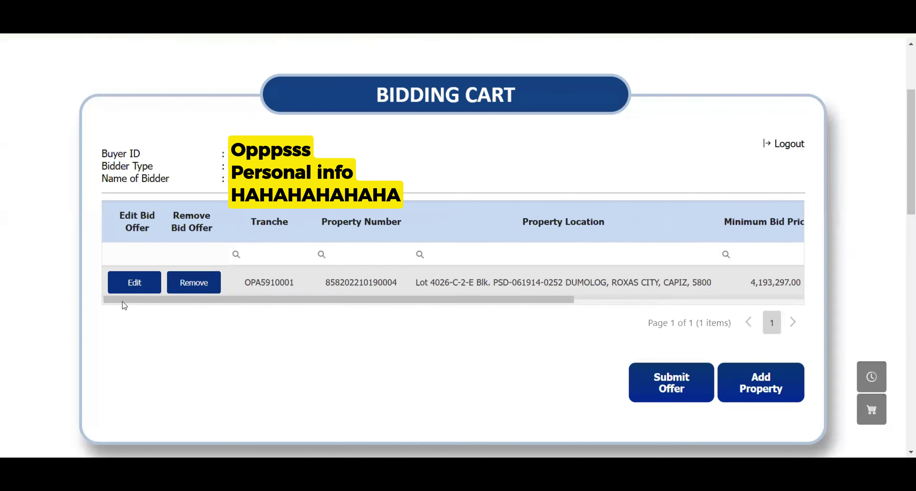
# Remove the Roxas City property's bid offer from the bidding cart and confirm the removal
pyautogui.click(202, 283)
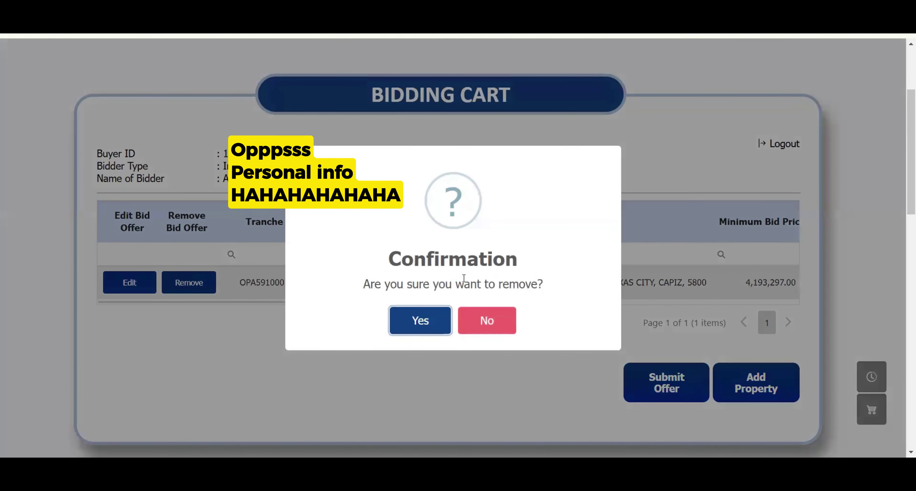
pyautogui.click(419, 326)
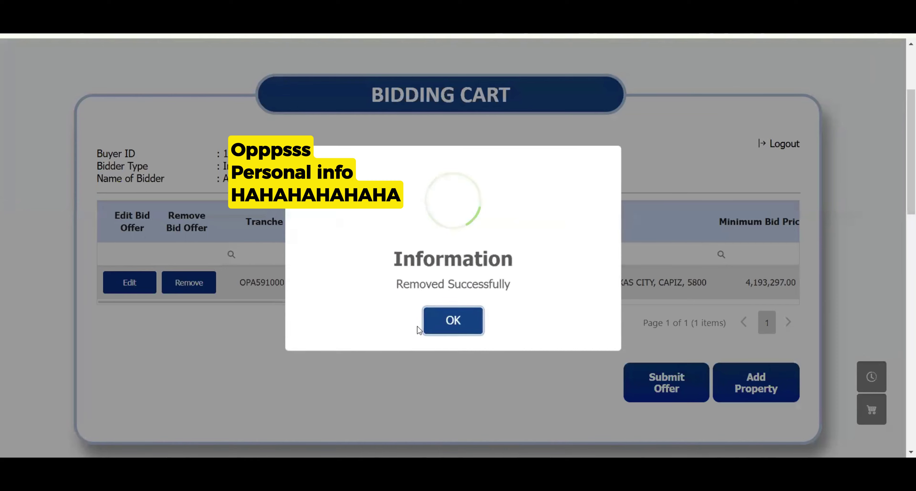
pyautogui.click(447, 329)
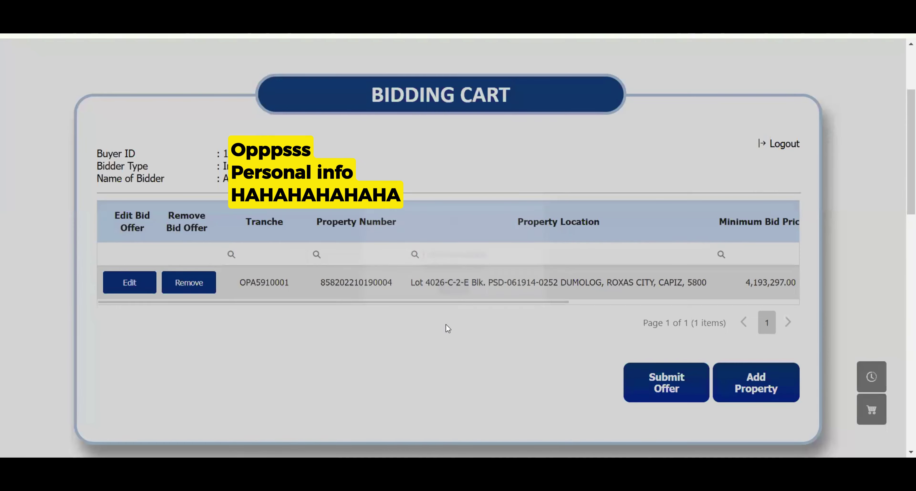
# Start adding another property from the bidding cart, opening the list of properties for individual sale
pyautogui.scroll(-2, 617, 301)
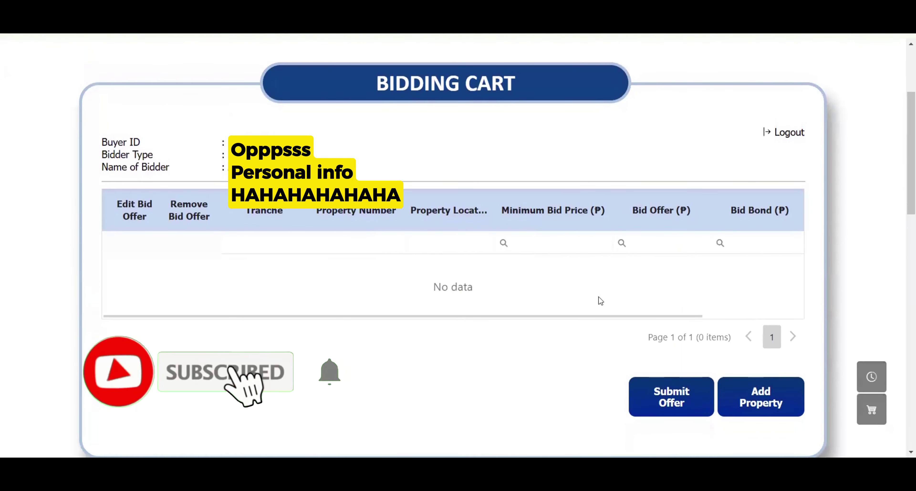
pyautogui.scroll(-1, 564, 240)
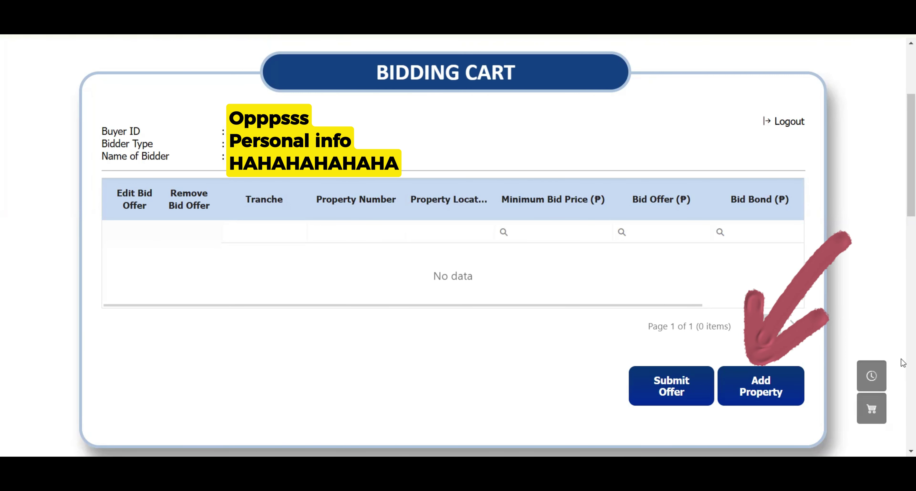
pyautogui.click(760, 388)
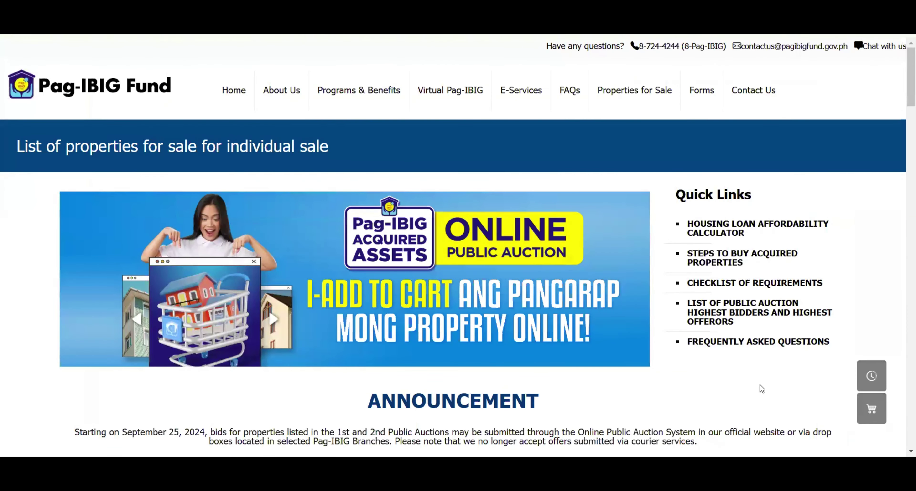